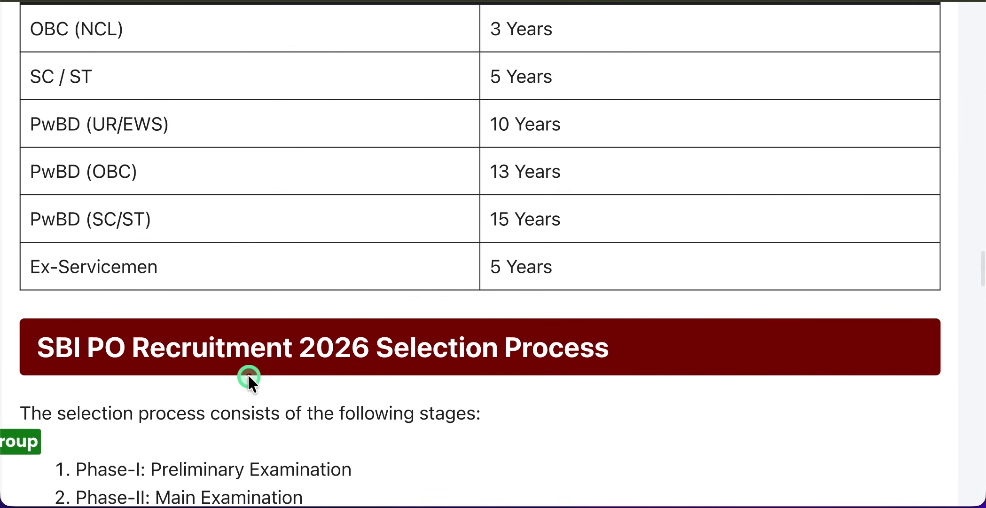
Scroll through the seven selection stages to the Phase-II table (170 questions, 200 marks, 3 hours).
scroll(249, 377, "down", 1)
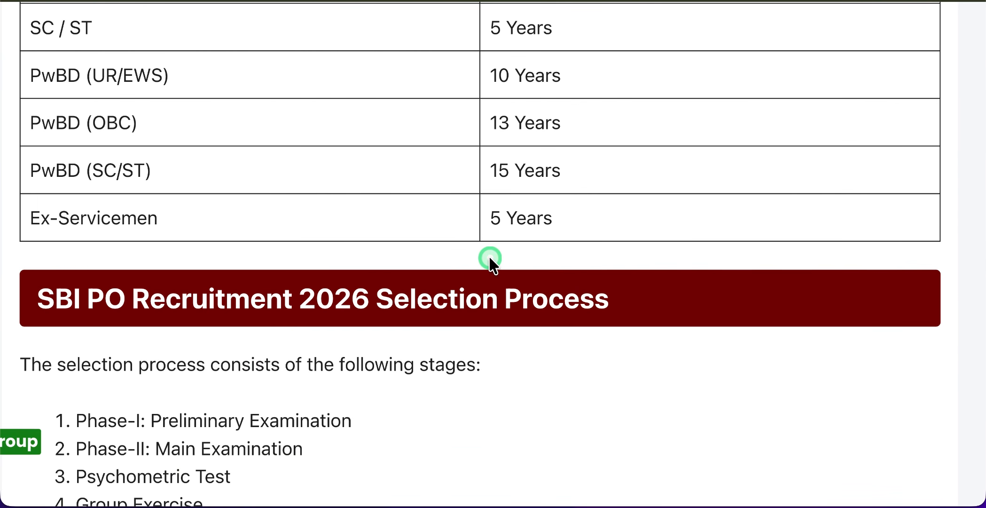
scroll(489, 257, "down", 2)
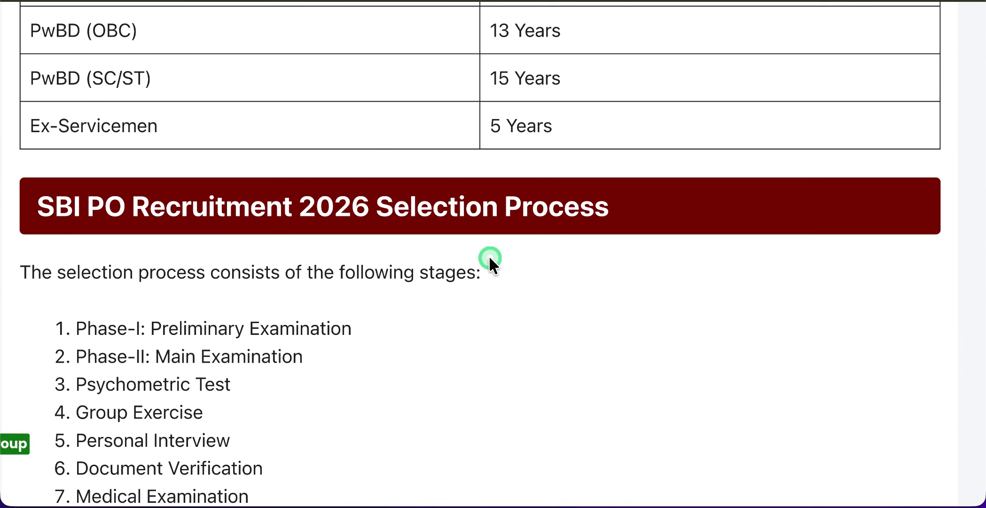
scroll(489, 258, "down", 3)
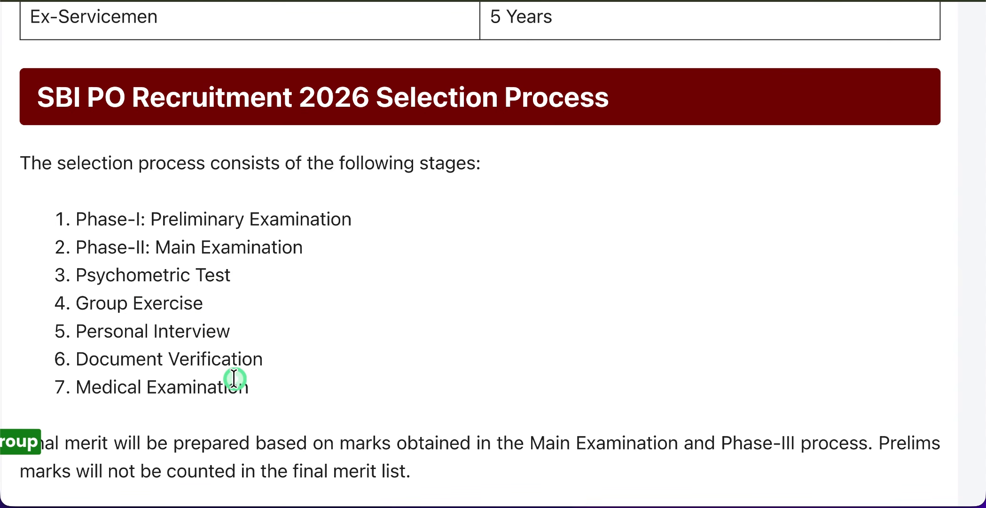
scroll(234, 378, "down", 7)
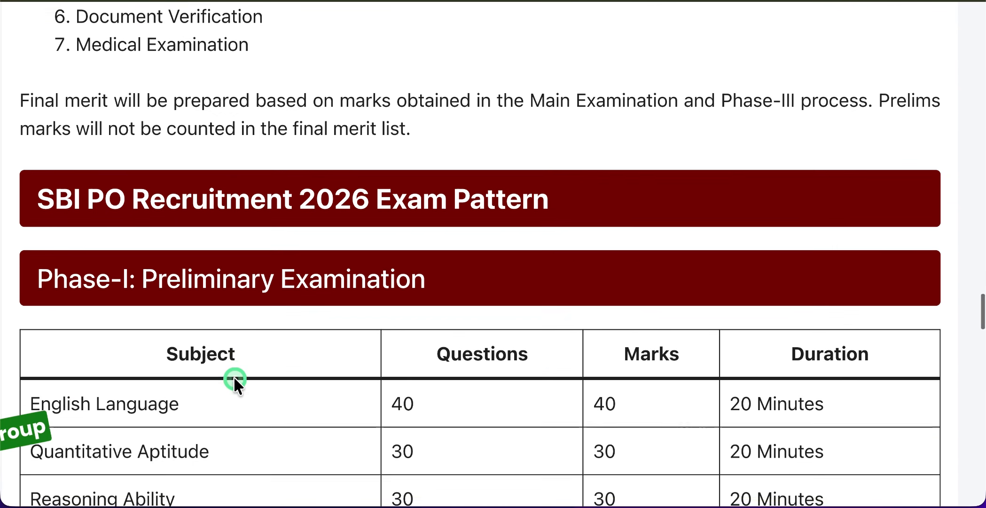
scroll(234, 376, "down", 3)
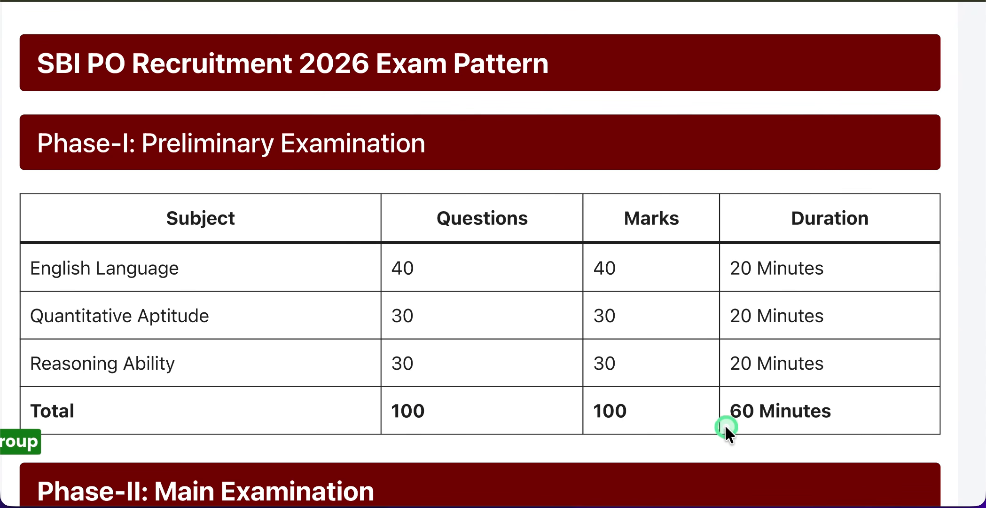
scroll(726, 424, "down", 7)
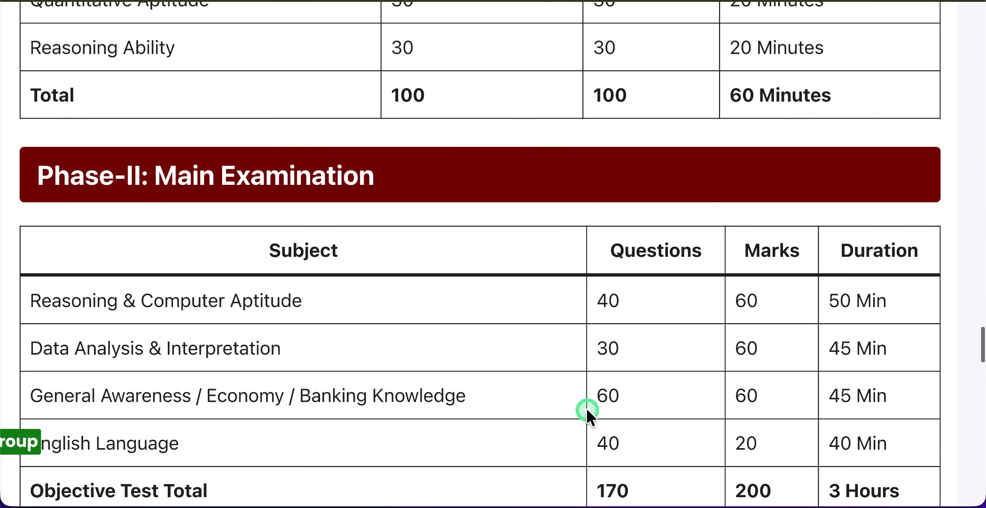
scroll(127, 301, "down", 2)
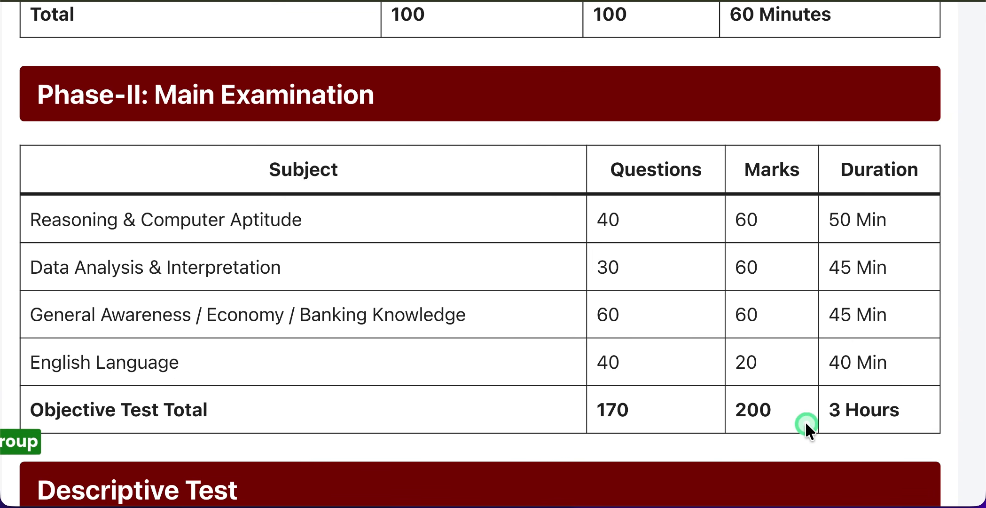
Scroll past the Descriptive Test (30 marks), negative marking and Salary (₹48,480 basic, ₹21.97 Lakh CTC).
scroll(806, 421, "down", 7)
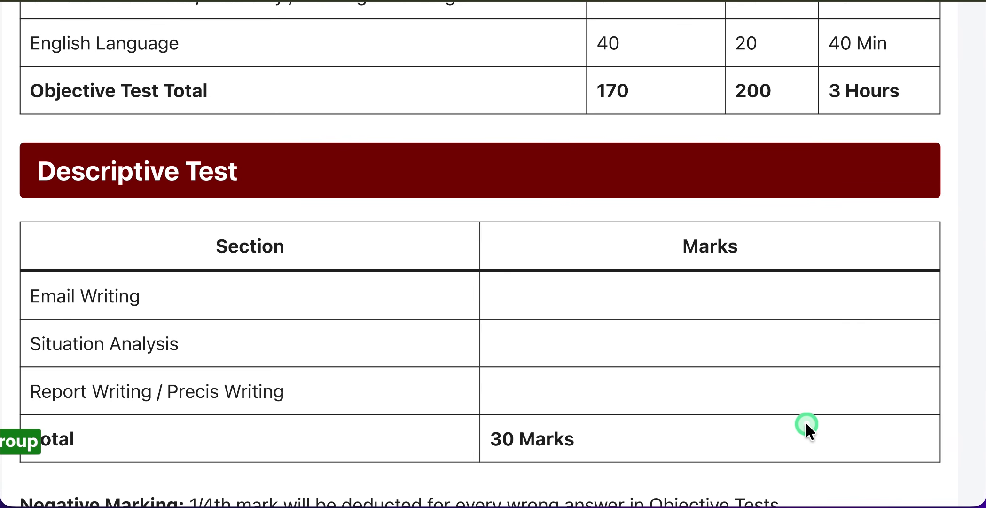
scroll(805, 421, "down", 1)
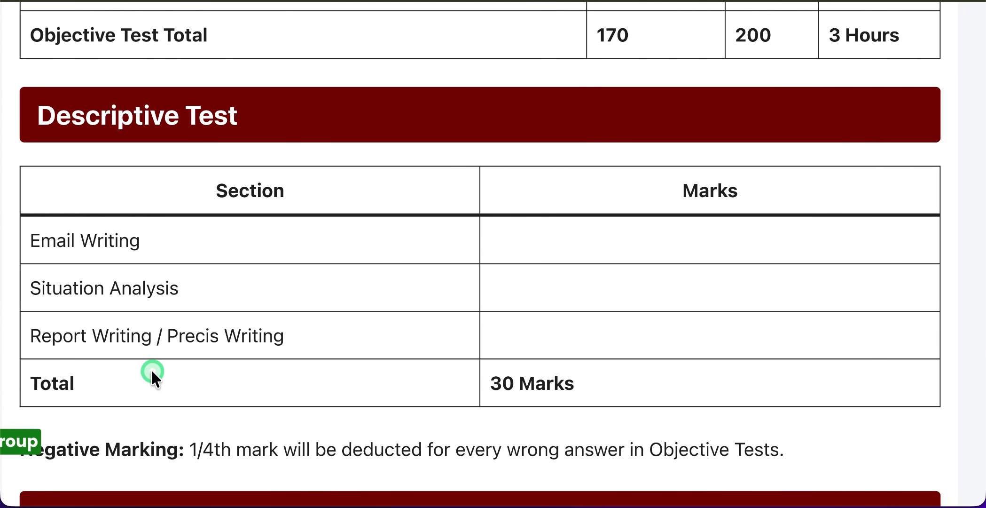
scroll(463, 410, "down", 3)
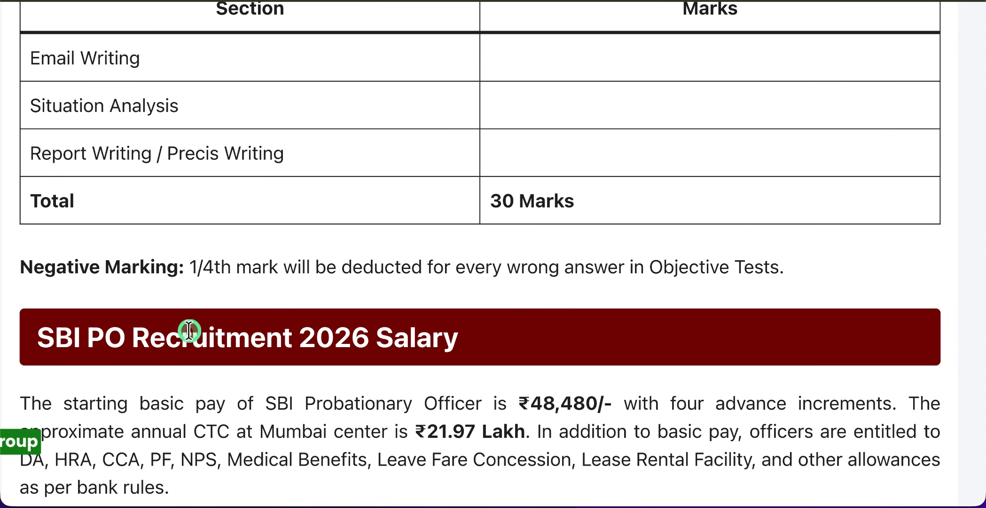
scroll(239, 347, "down", 3)
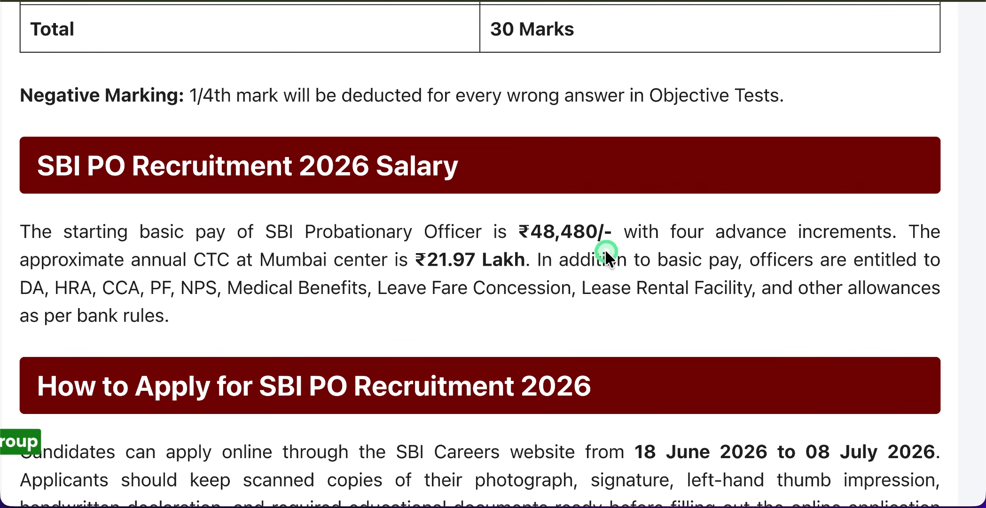
scroll(606, 249, "down", 8)
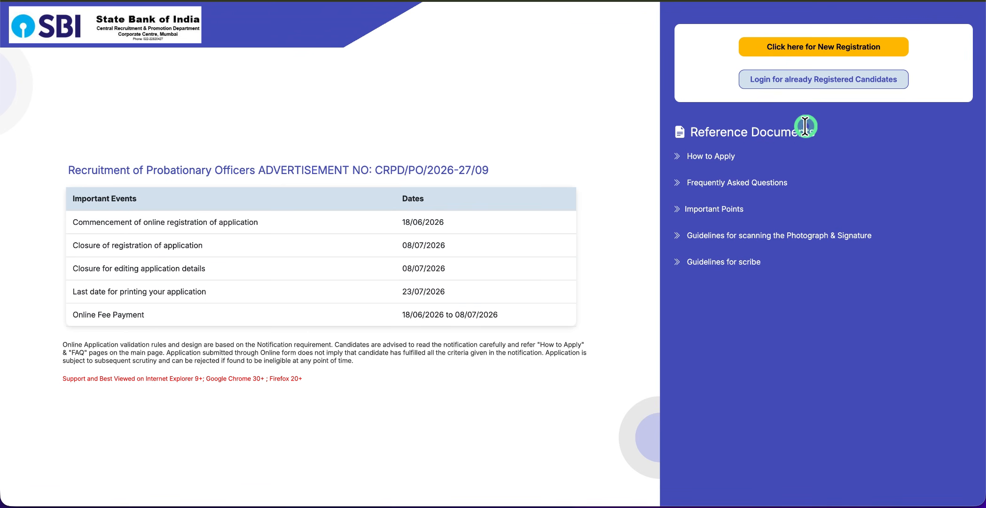
Open the New Registration form on the application portal.
left_click(791, 60)
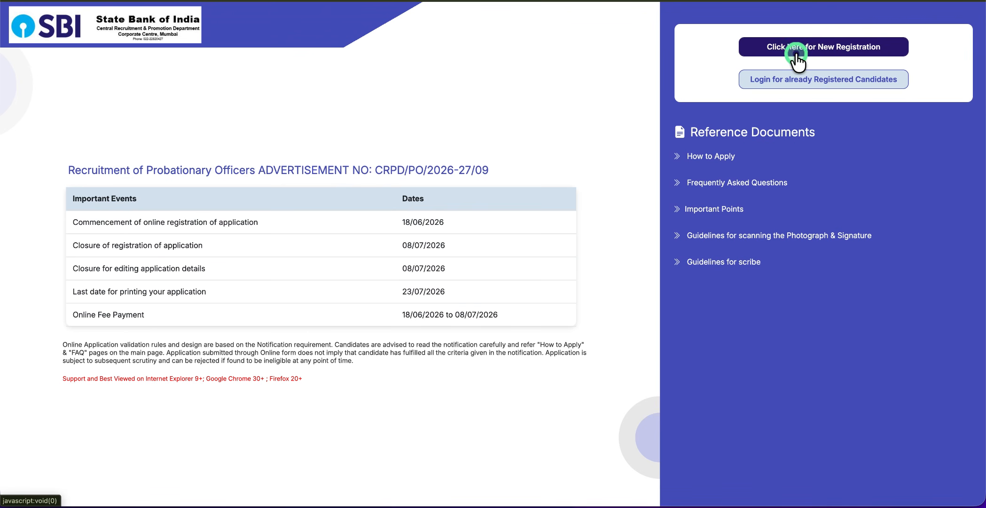
left_click(855, 54)
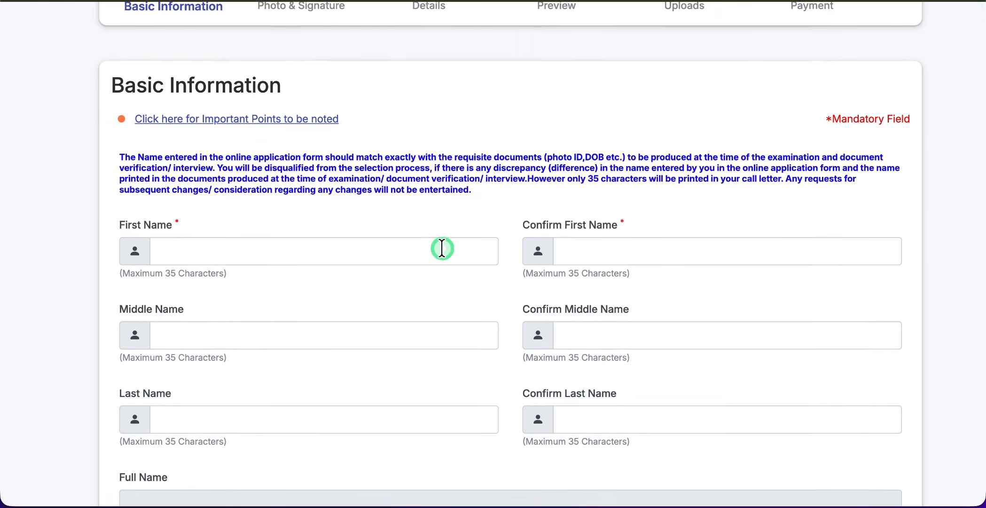
scroll(442, 248, "down", 1)
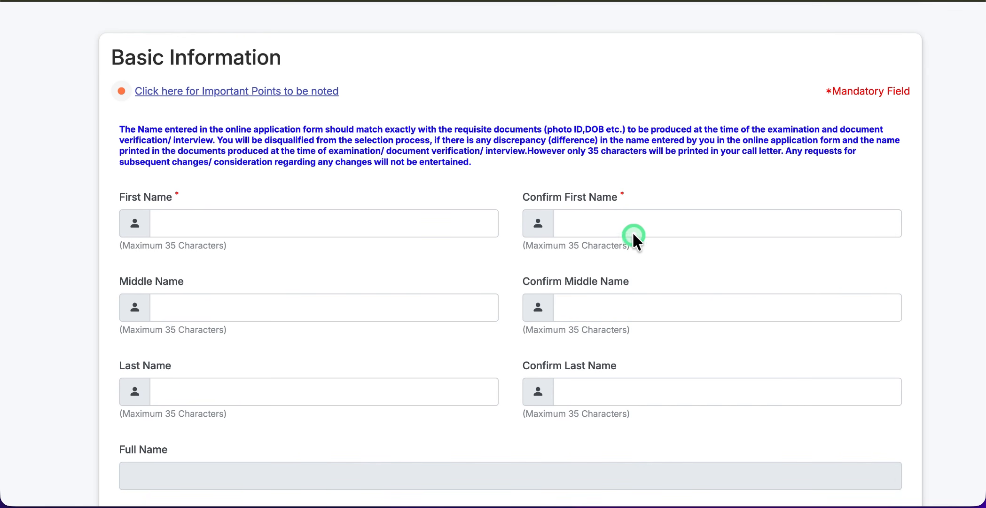
scroll(611, 226, "down", 2)
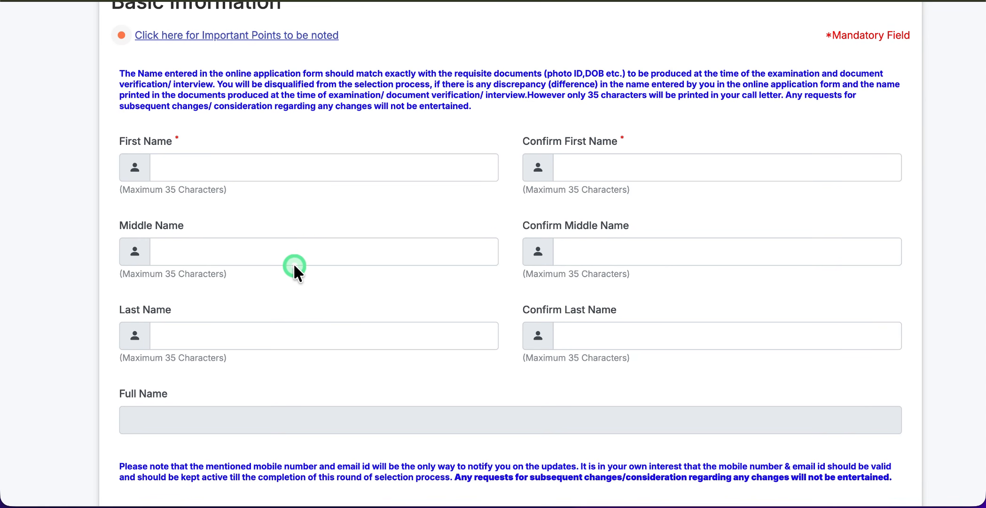
Fill in the candidate's name details and choose gmail.com as the e-mail domain.
left_click(299, 344)
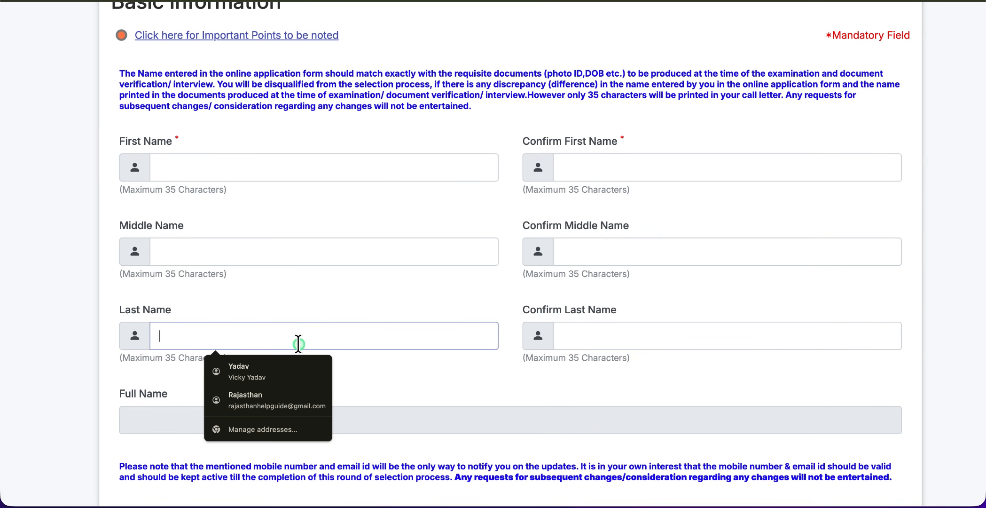
left_click(376, 389)
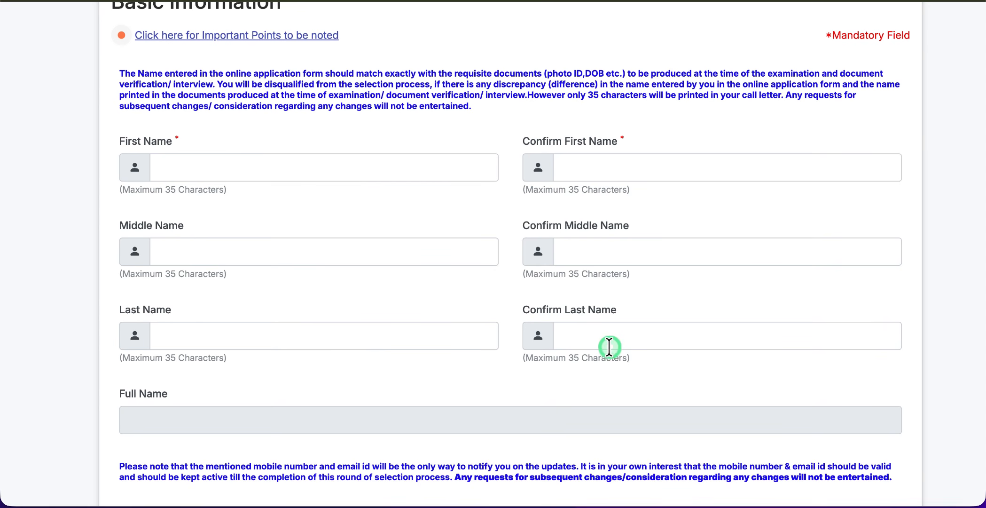
scroll(609, 347, "down", 2)
scroll(609, 345, "down", 5)
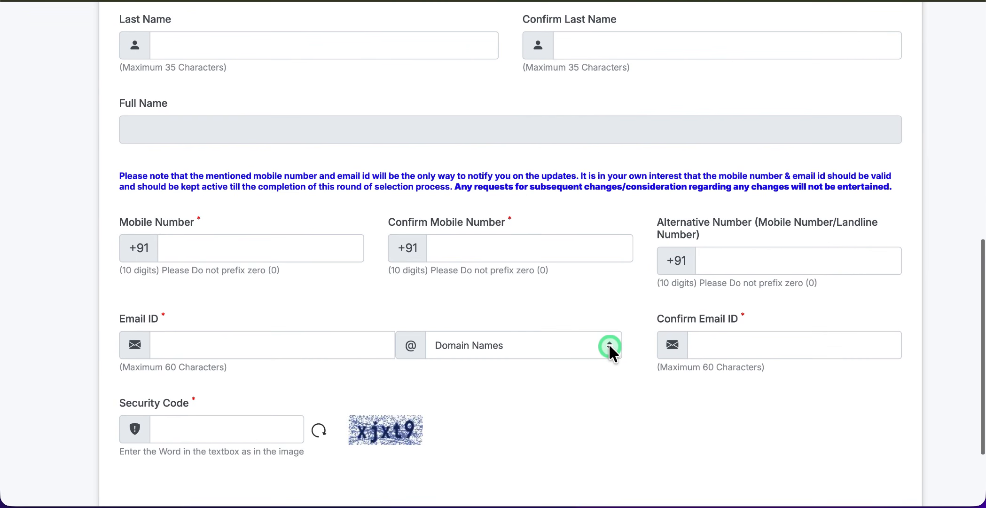
scroll(609, 346, "down", 1)
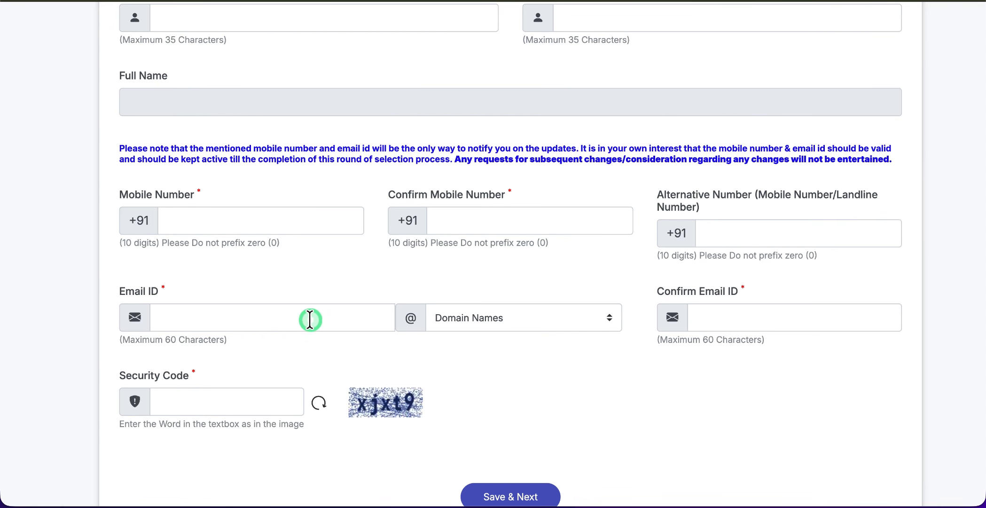
left_click(477, 323)
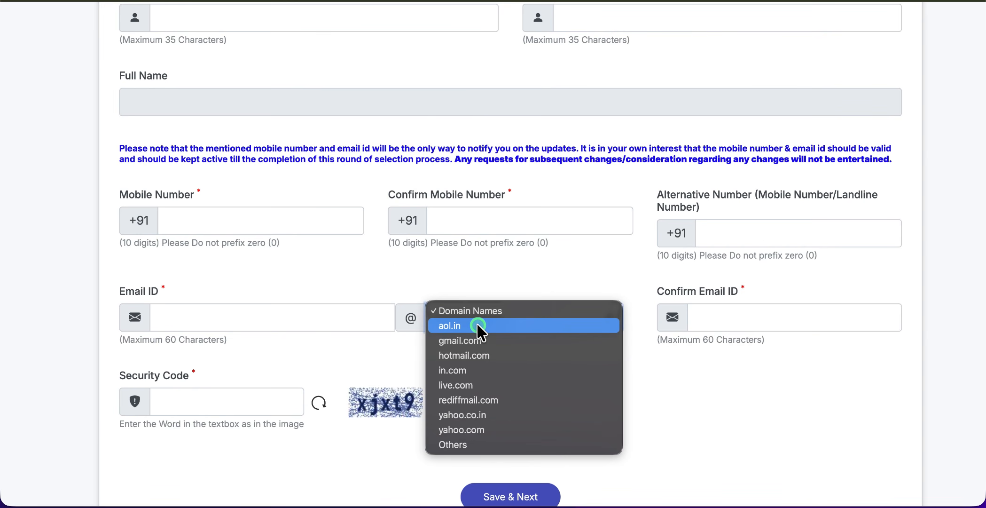
left_click(467, 337)
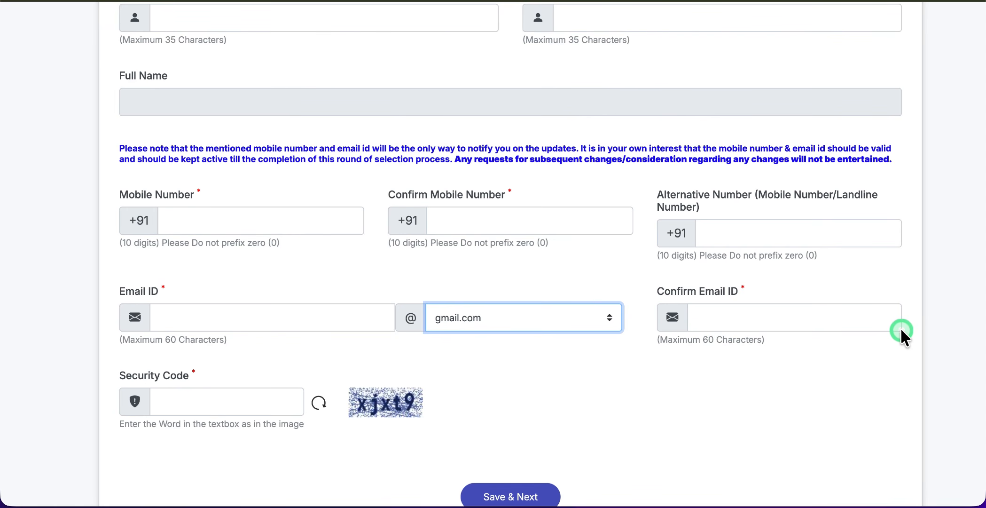
scroll(677, 379, "down", 3)
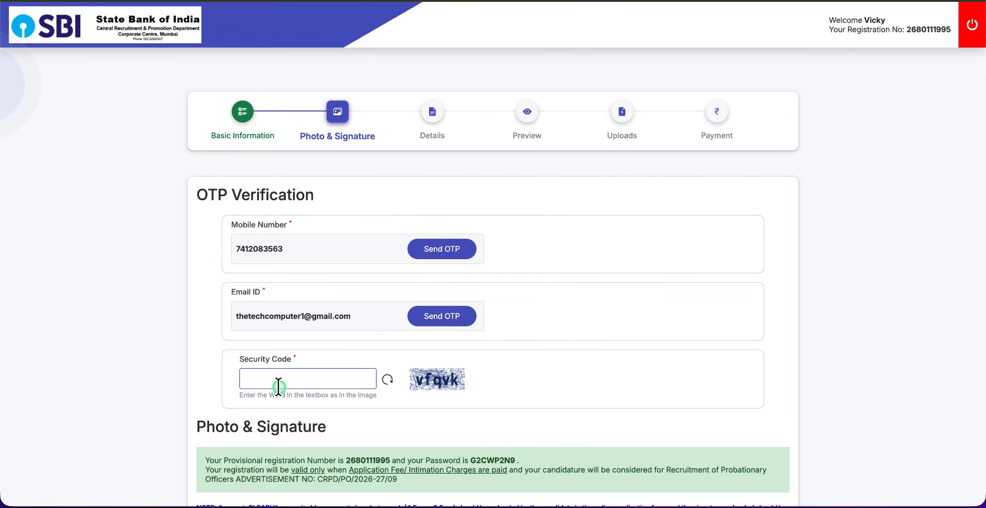
Enter the captcha, then send and verify the OTP for the mobile number.
type("vfqvk")
left_click(437, 257)
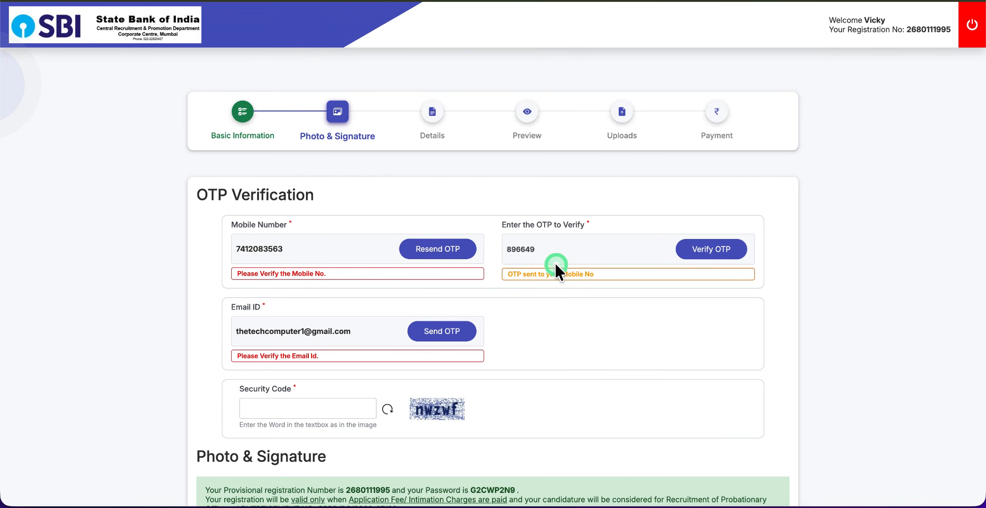
left_click(709, 250)
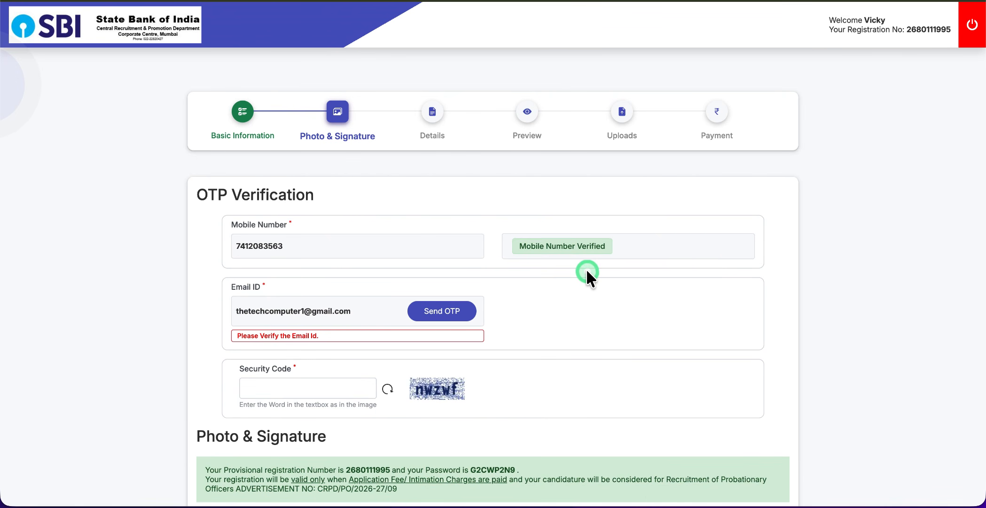
Enter the security code, then send and verify the e-mail ID with its OTP.
left_click(289, 385)
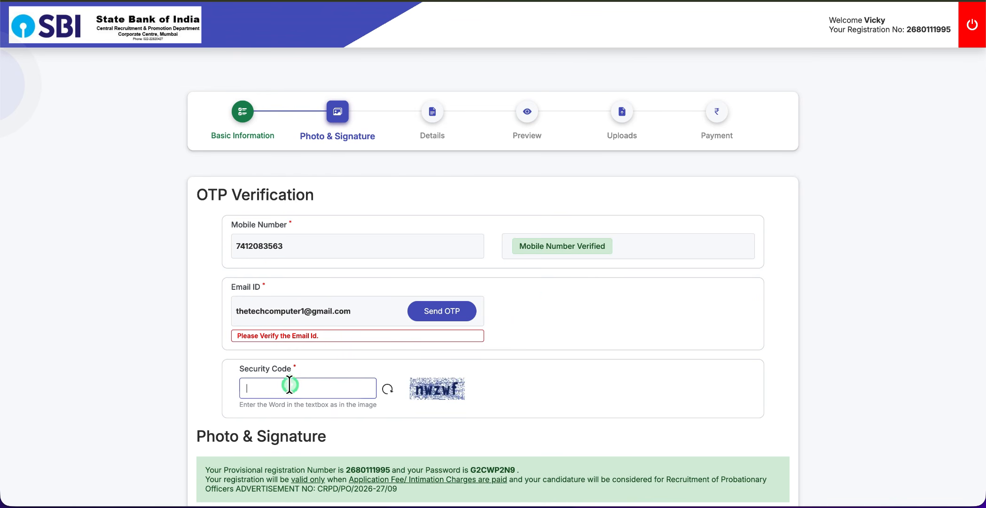
type("nwz")
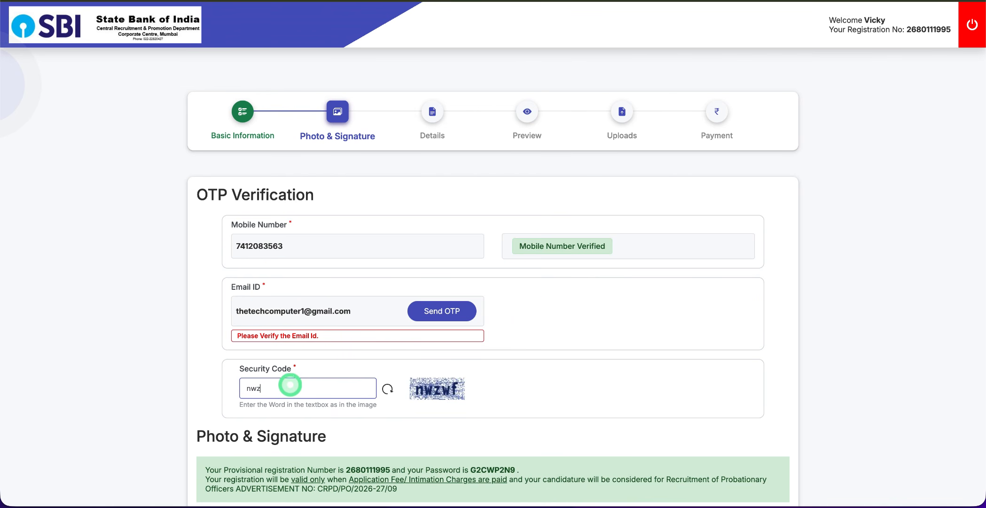
type("ewf")
left_click(442, 314)
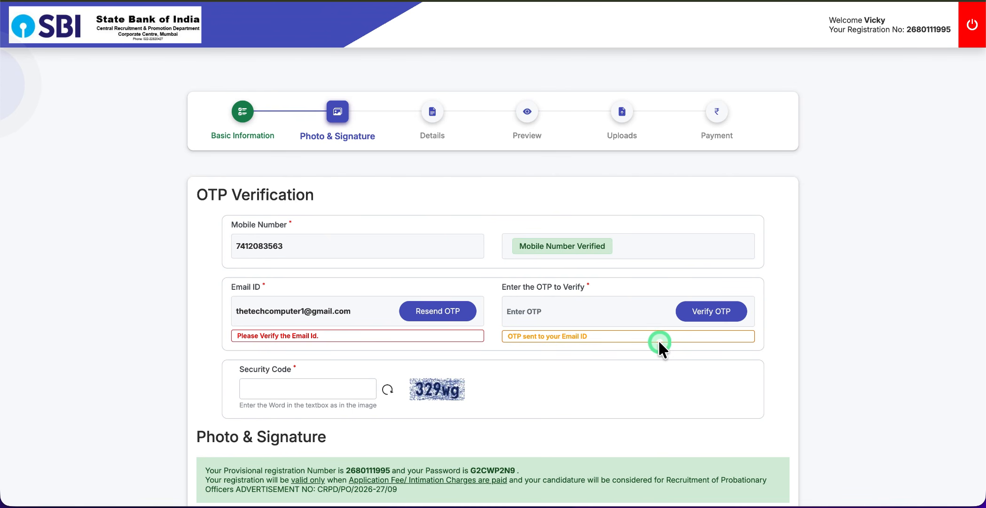
left_click(711, 319)
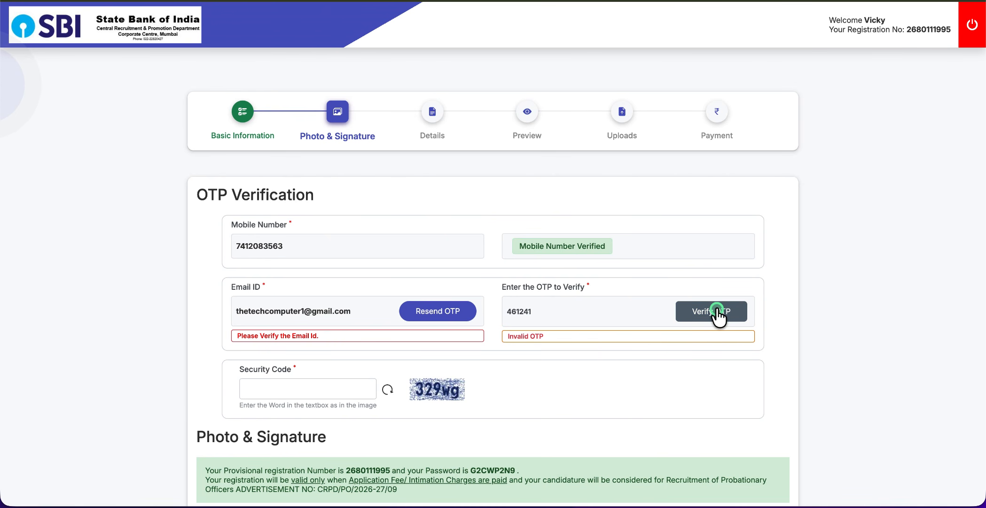
left_click(716, 311)
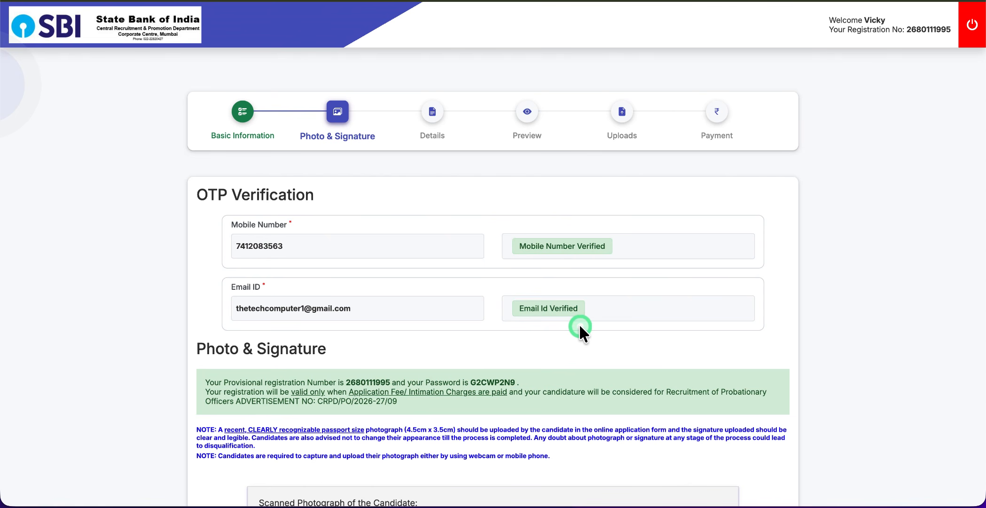
scroll(581, 326, "down", 8)
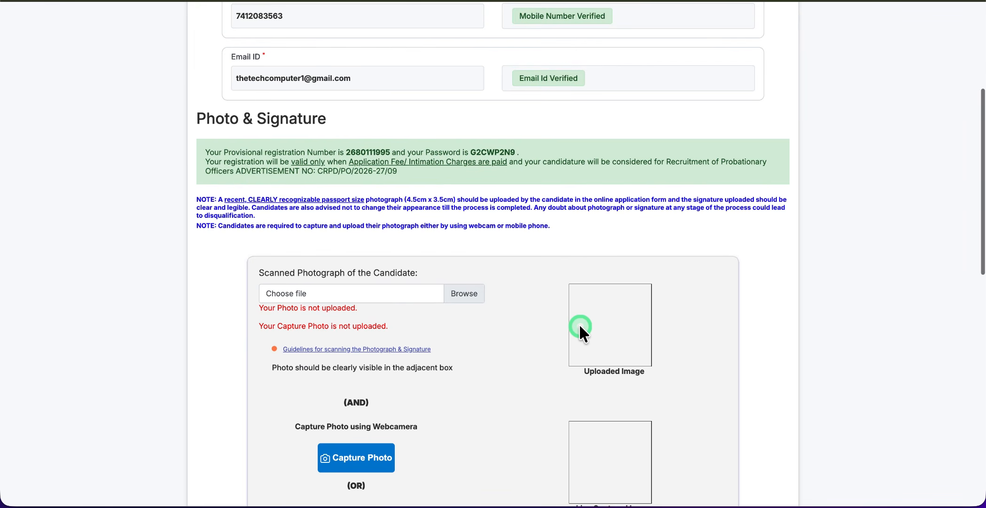
Upload the scanned photo, capture a live webcam photo and confirm the photo declaration.
scroll(581, 326, "up", 1)
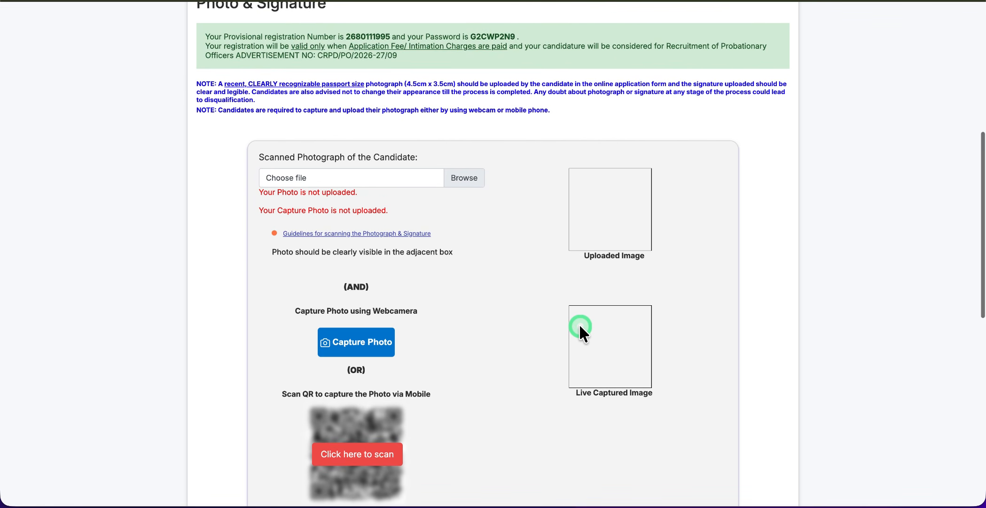
scroll(581, 325, "down", 1)
scroll(580, 327, "down", 1)
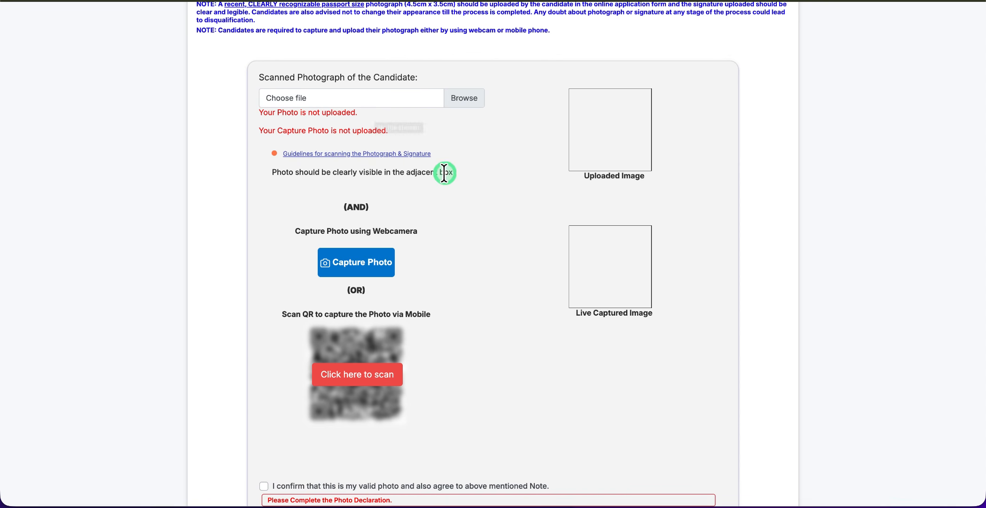
left_click(293, 155)
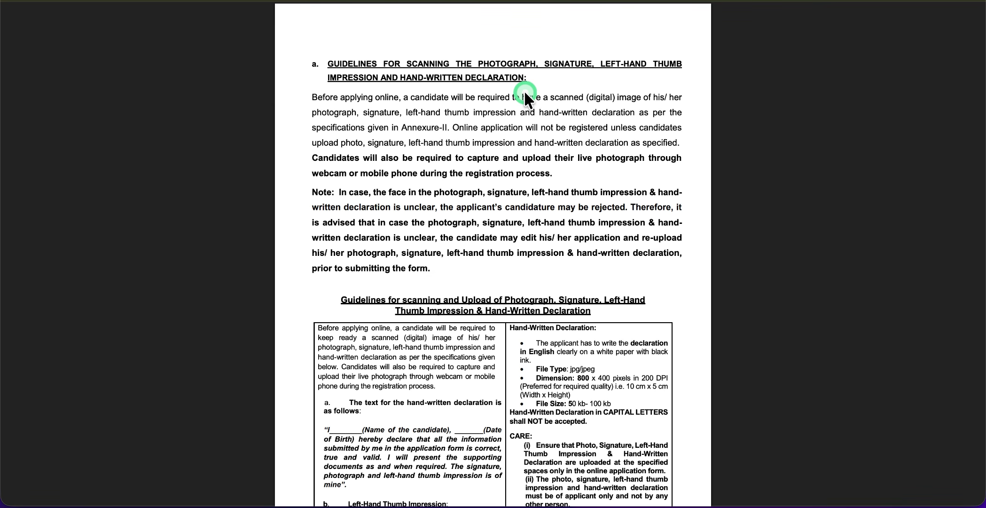
scroll(527, 333, "down", 1)
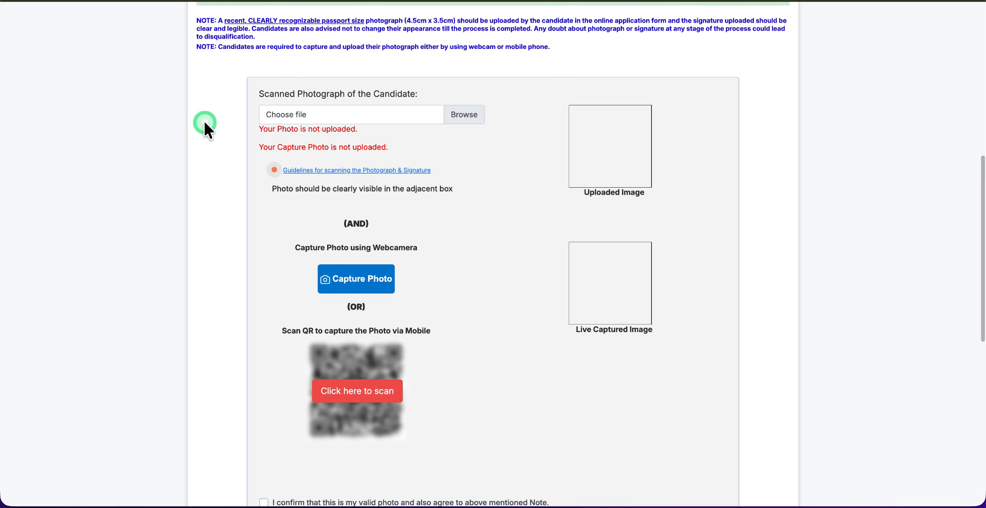
left_click(464, 115)
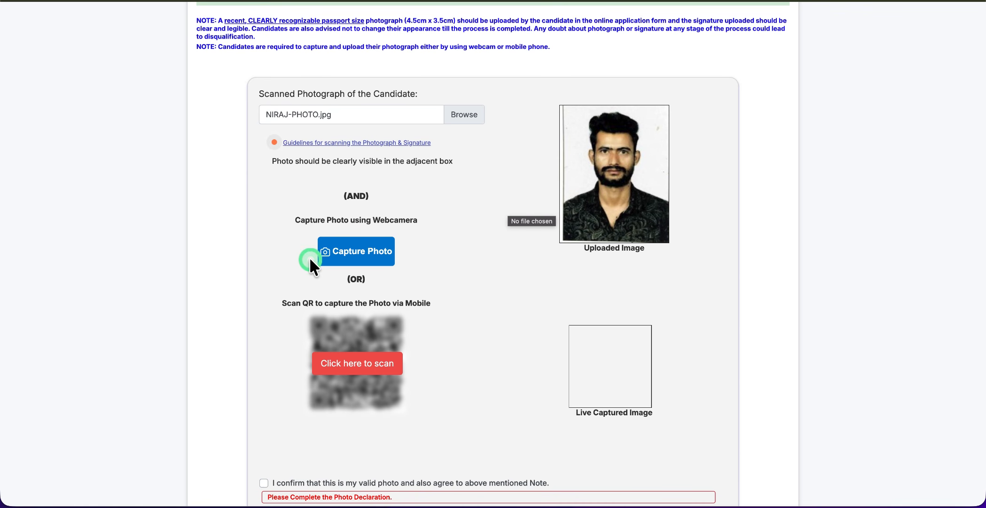
left_click(360, 256)
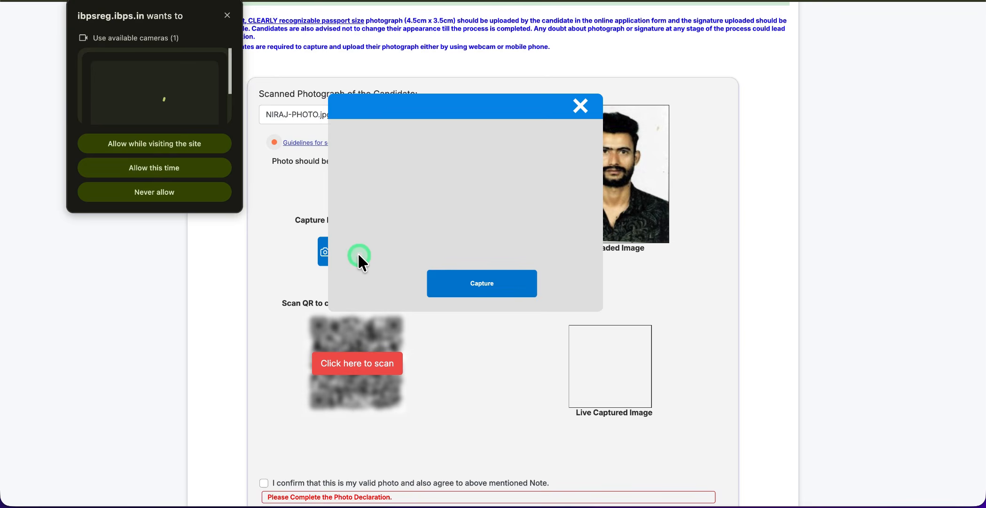
left_click(504, 340)
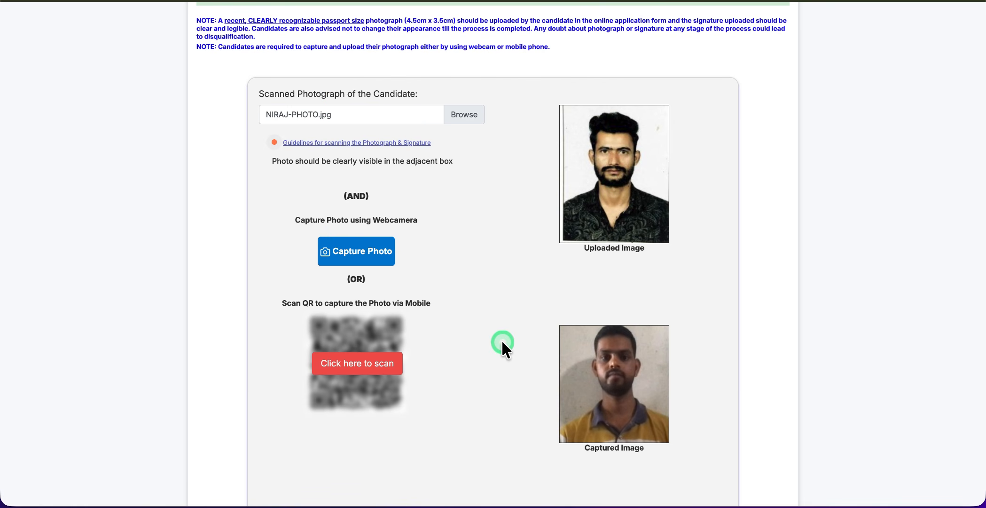
scroll(501, 339, "down", 4)
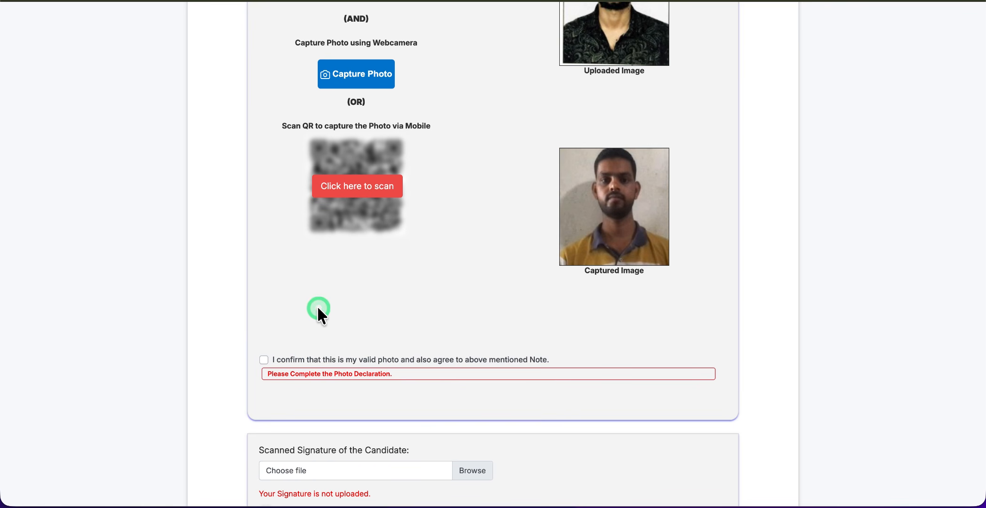
left_click(265, 363)
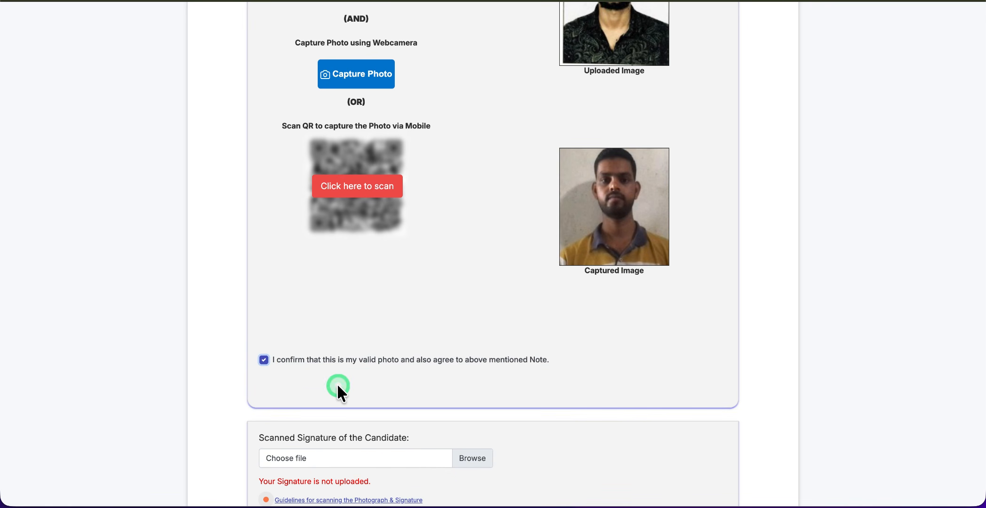
Upload the scanned signature, confirm its declaration and continue to Details.
scroll(338, 385, "down", 3)
scroll(337, 384, "down", 1)
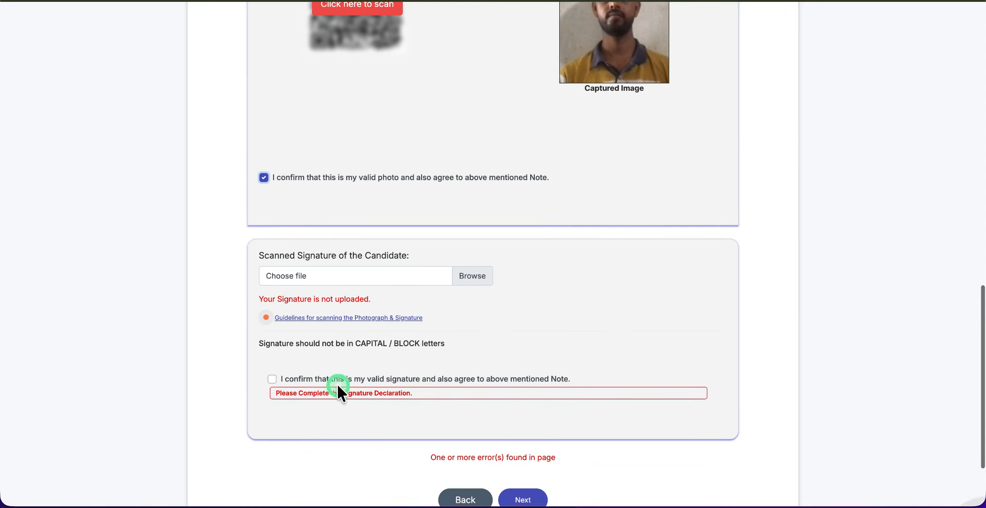
left_click(473, 274)
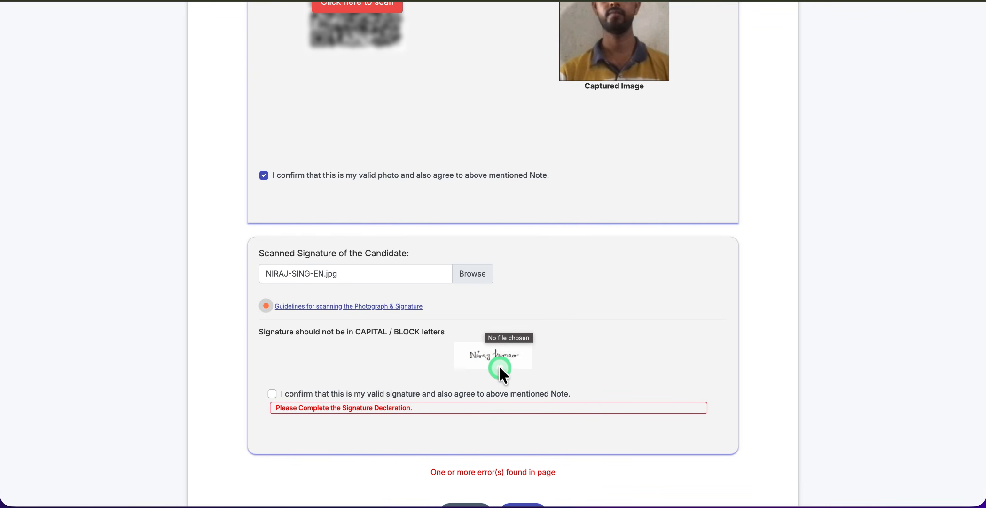
left_click(272, 395)
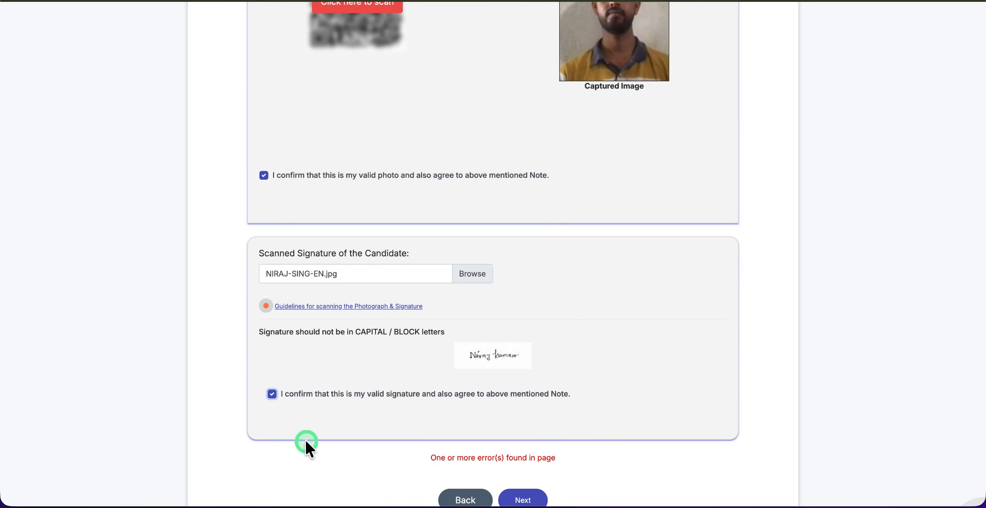
scroll(306, 439, "down", 3)
left_click(522, 401)
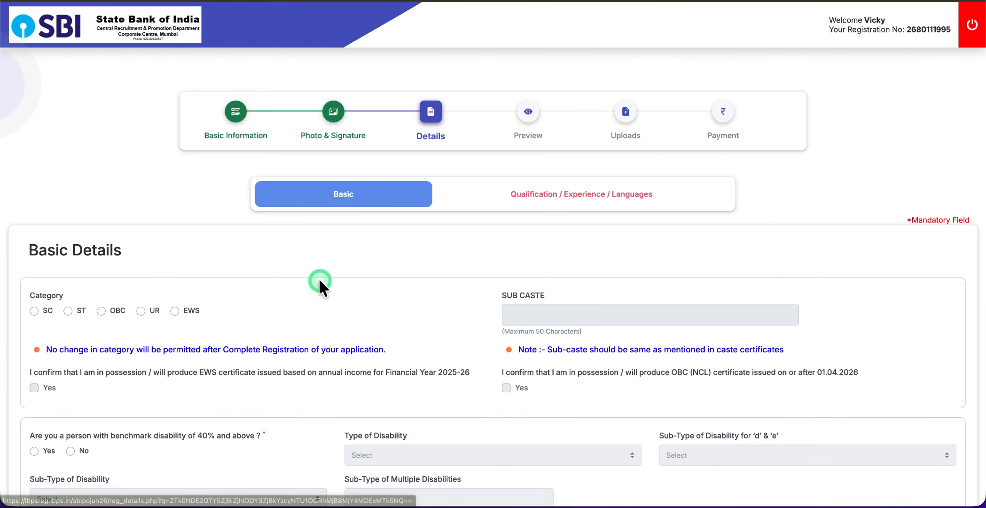
Set the category to UR and dismiss the category notice.
scroll(256, 304, "down", 3)
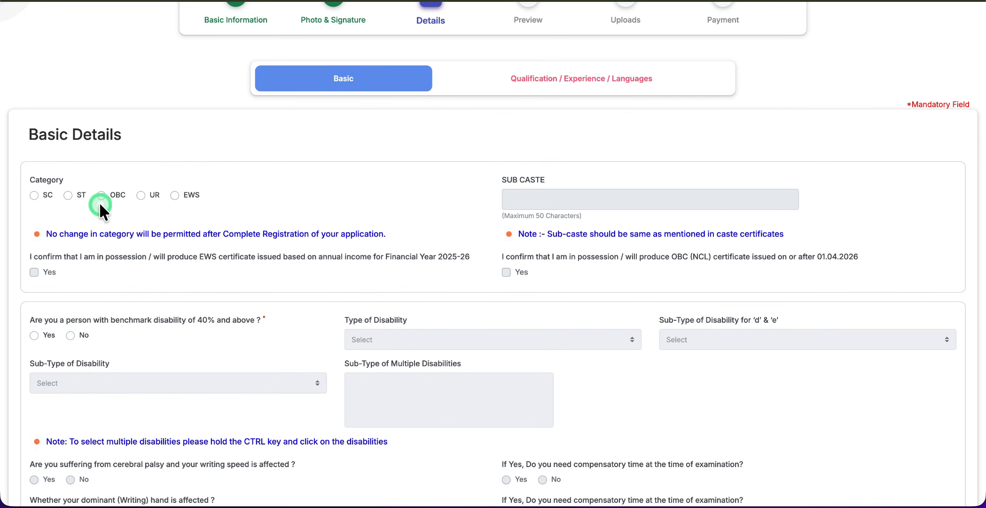
left_click(141, 197)
left_click(584, 155)
Answer No to benchmark disability, writing-difficulty and scribe-services disability questions.
scroll(170, 225, "down", 2)
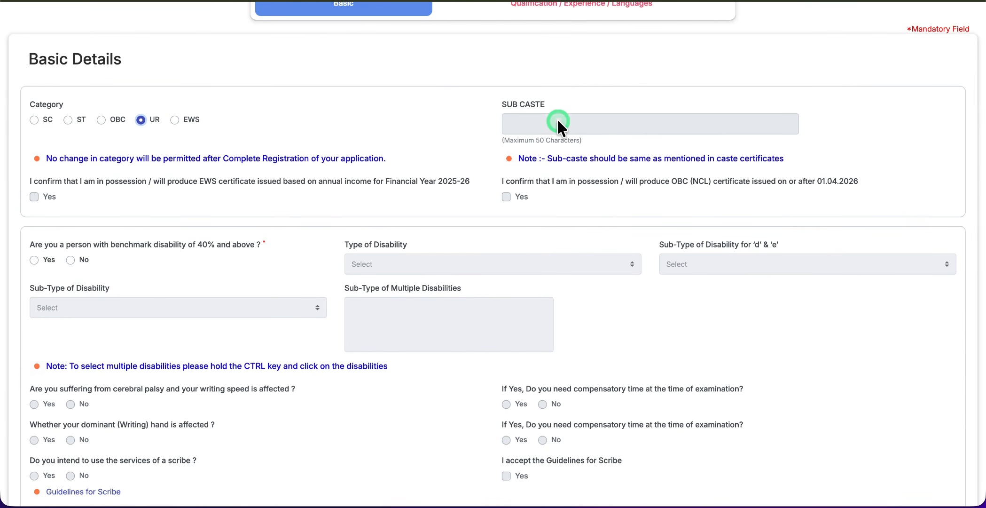
scroll(82, 198, "down", 3)
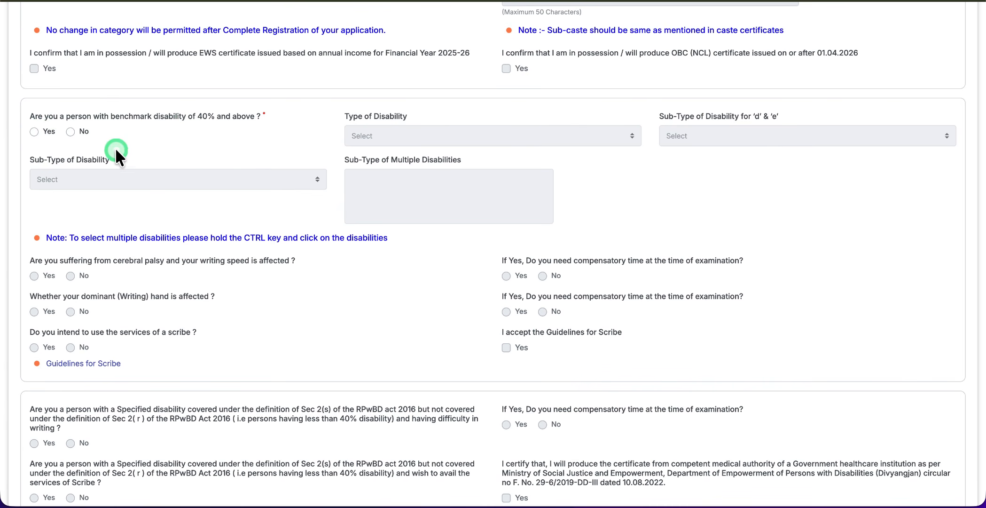
left_click(74, 132)
scroll(100, 221, "down", 2)
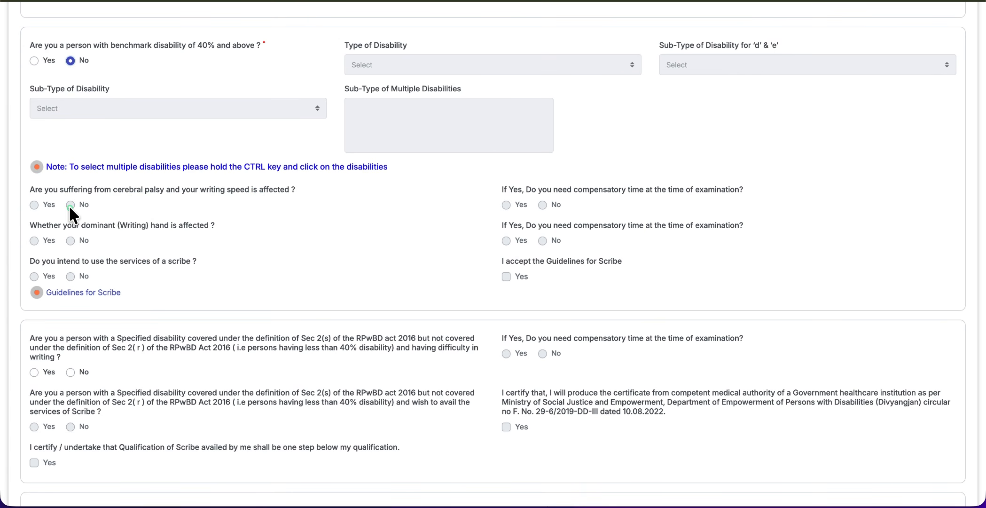
scroll(197, 196, "up", 1)
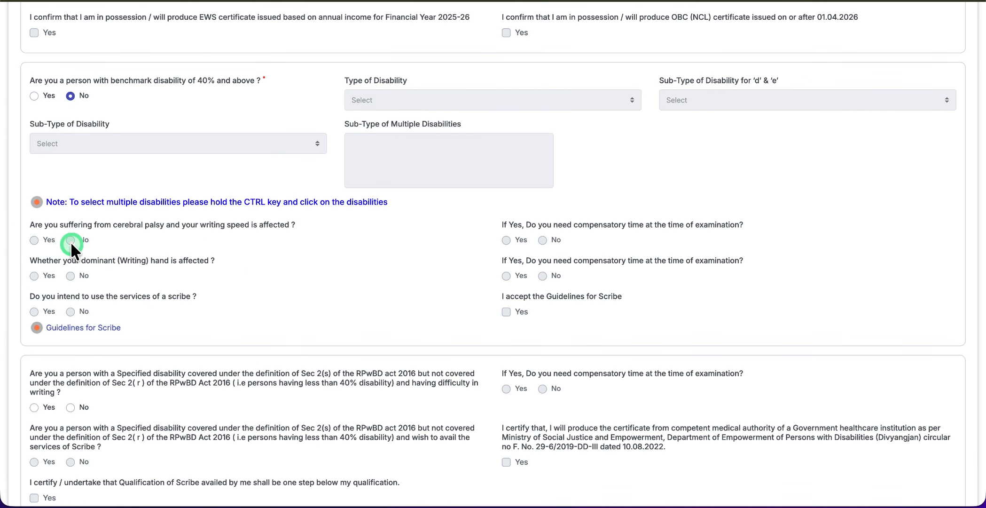
scroll(71, 242, "down", 5)
scroll(71, 241, "down", 1)
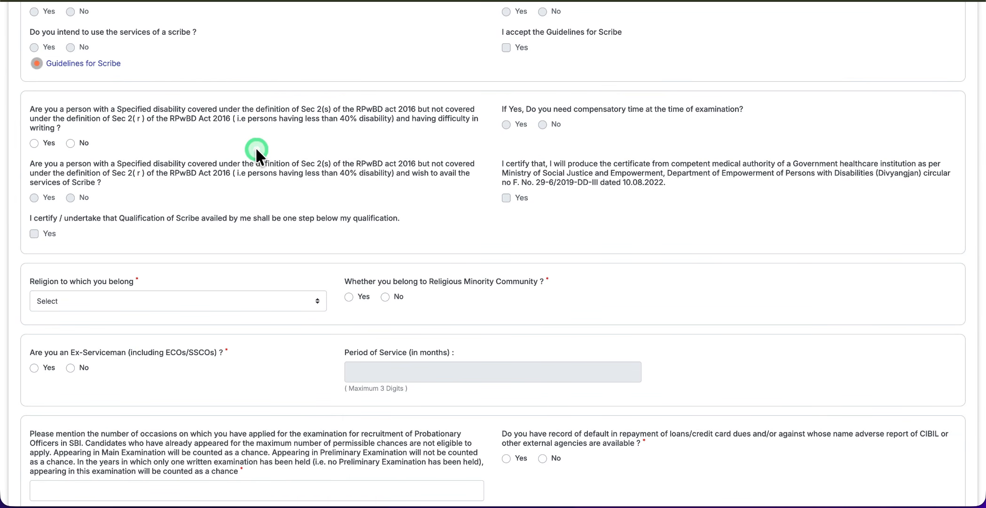
left_click(71, 143)
left_click(69, 205)
scroll(292, 244, "down", 3)
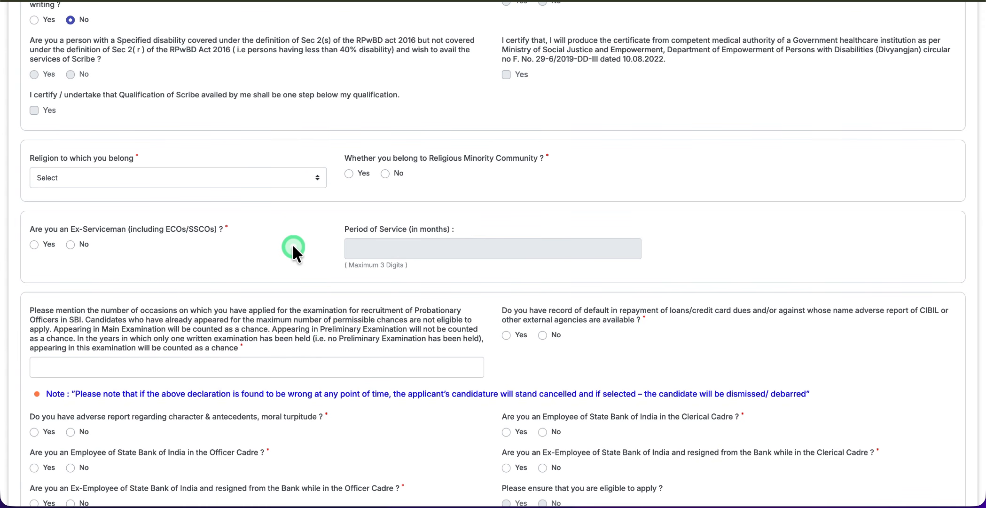
Set religion to Hindu and answer No to minority community and ex-serviceman.
left_click(124, 178)
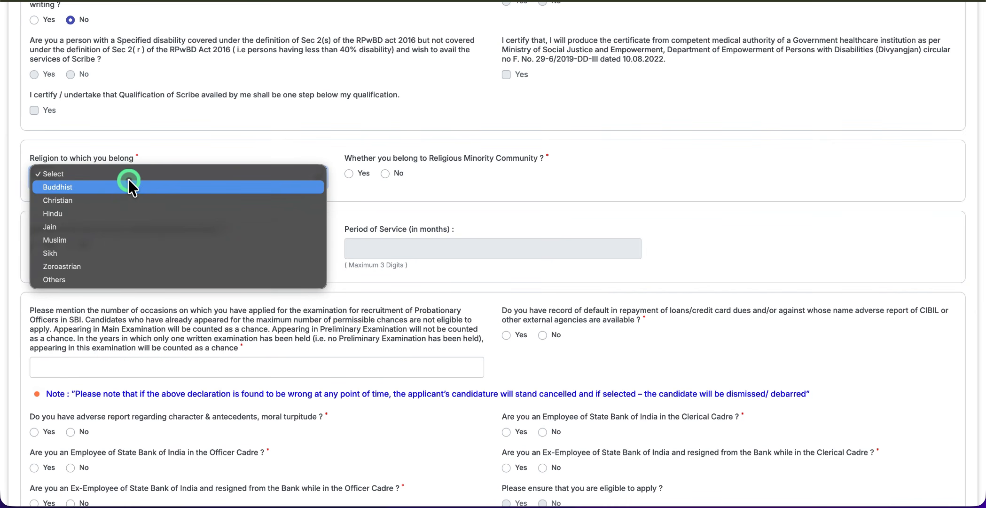
left_click(68, 213)
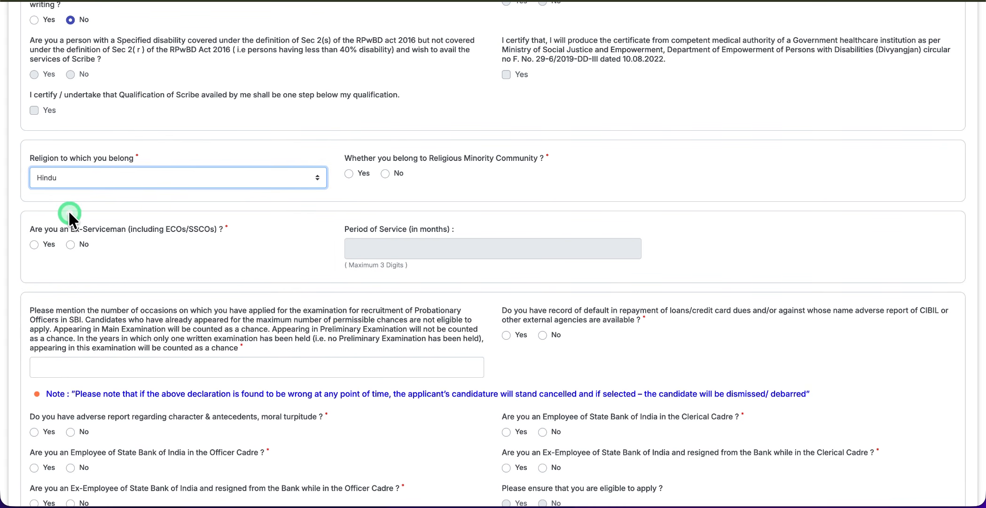
left_click(385, 174)
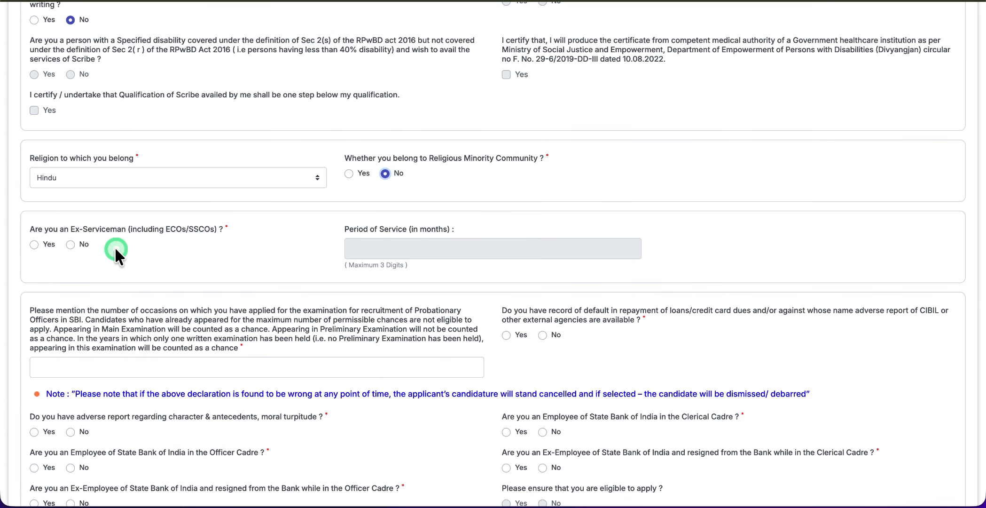
left_click(70, 245)
Answer No to the adverse character report and SBI Officer Cadre employee questions.
scroll(221, 304, "down", 3)
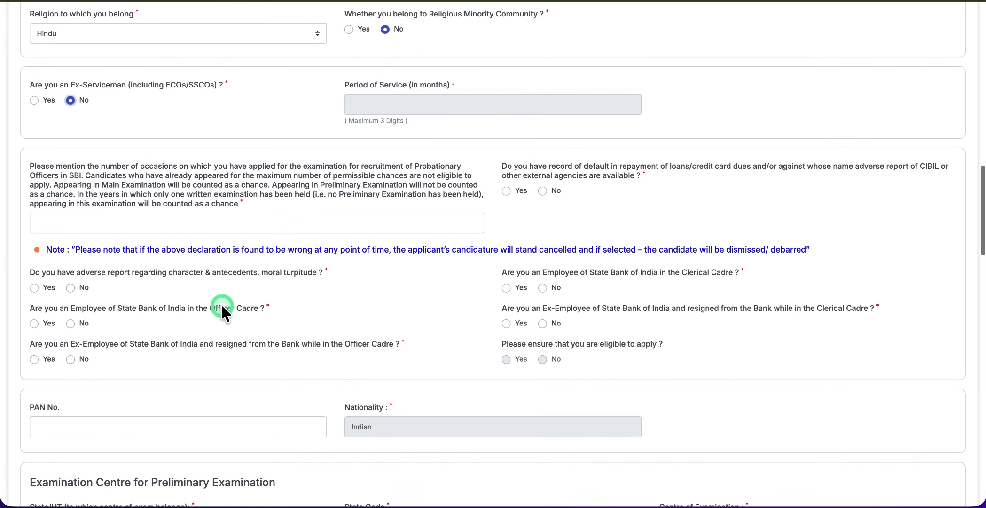
scroll(220, 305, "down", 2)
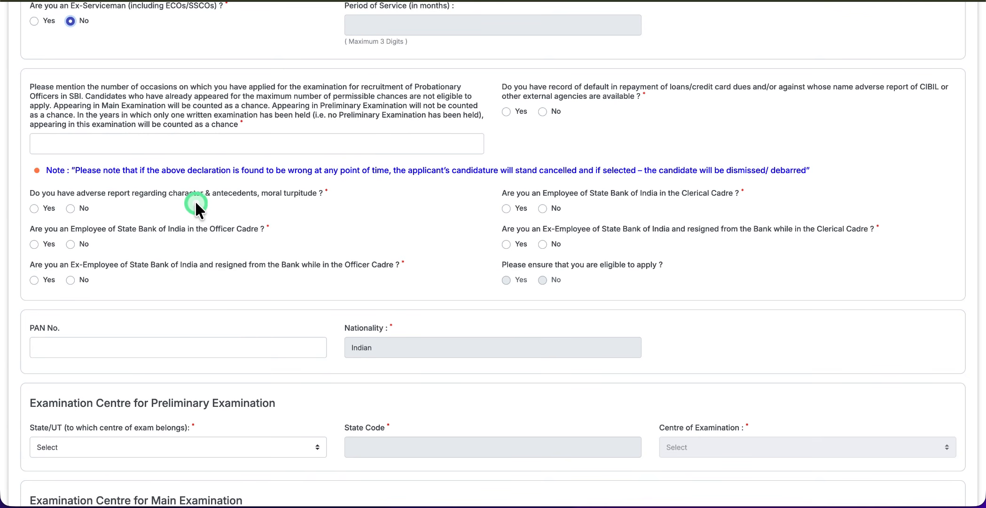
left_click(71, 202)
left_click(70, 243)
left_click(70, 280)
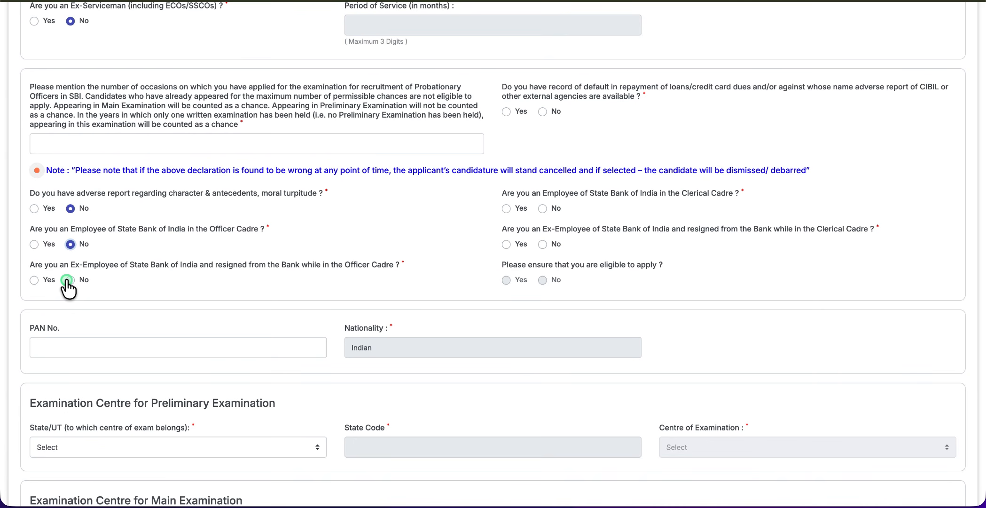
scroll(260, 286, "down", 2)
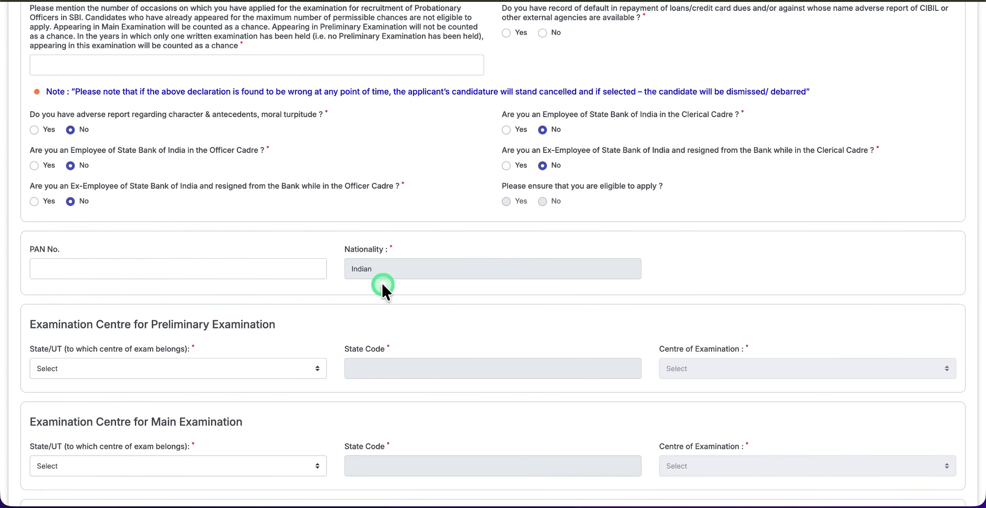
scroll(383, 283, "down", 2)
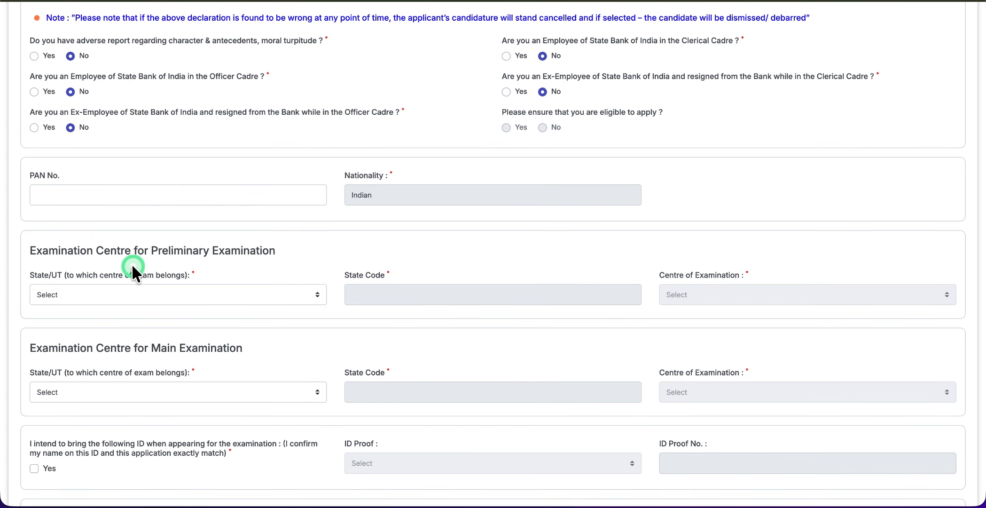
Set the Preliminary exam centre to Jaipur, Rajasthan.
left_click(59, 294)
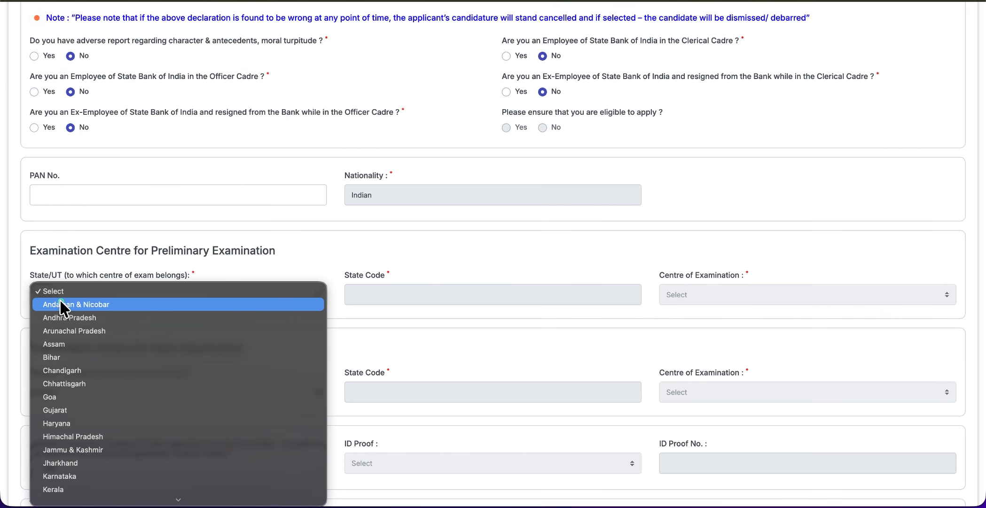
key("r")
key("Return")
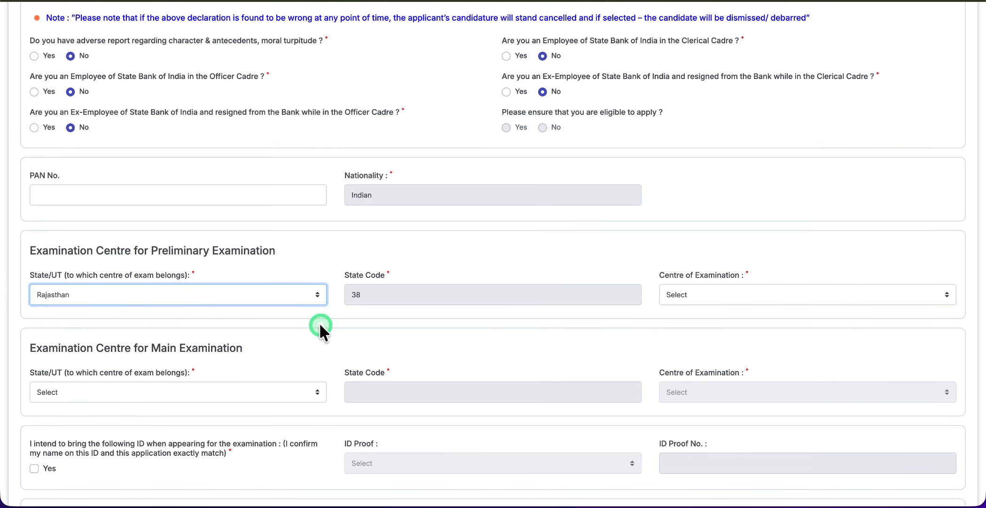
left_click(636, 332)
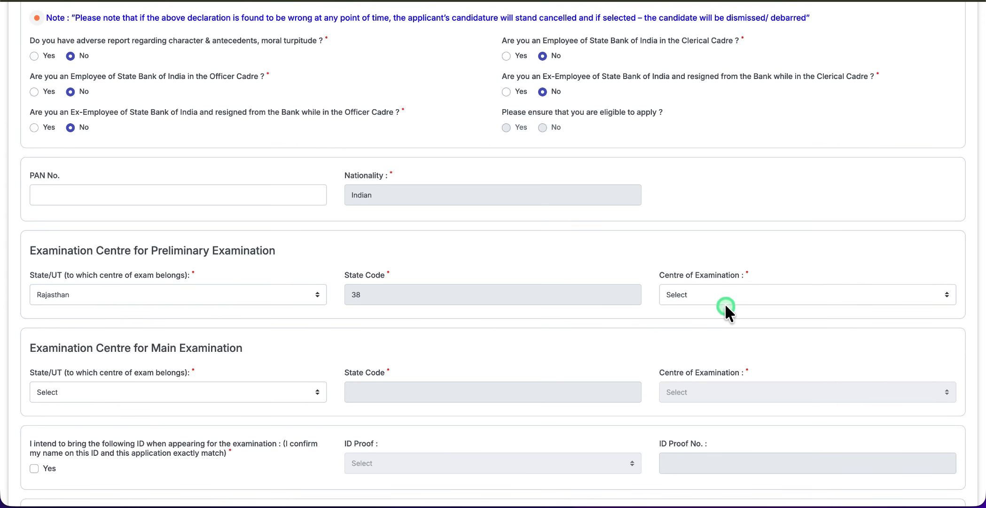
left_click(700, 295)
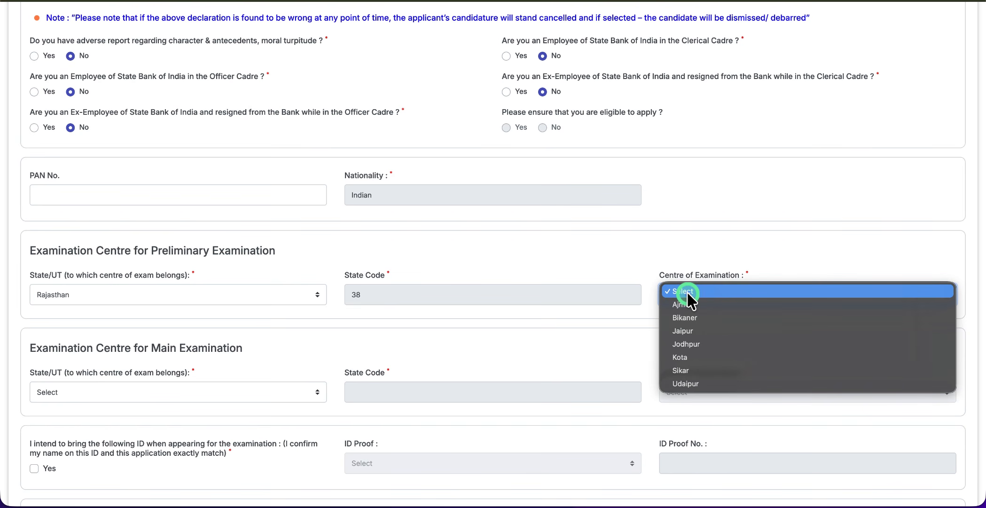
left_click(691, 330)
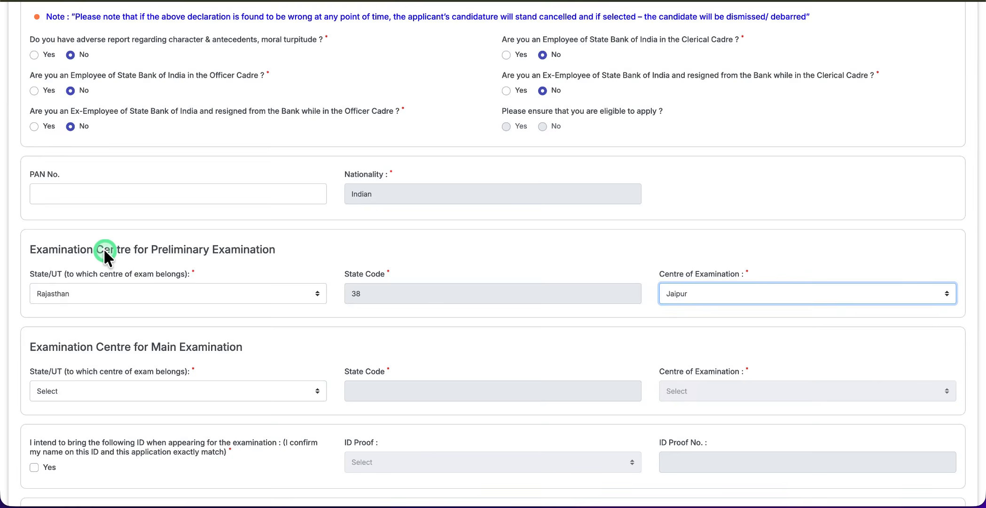
scroll(103, 253, "down", 2)
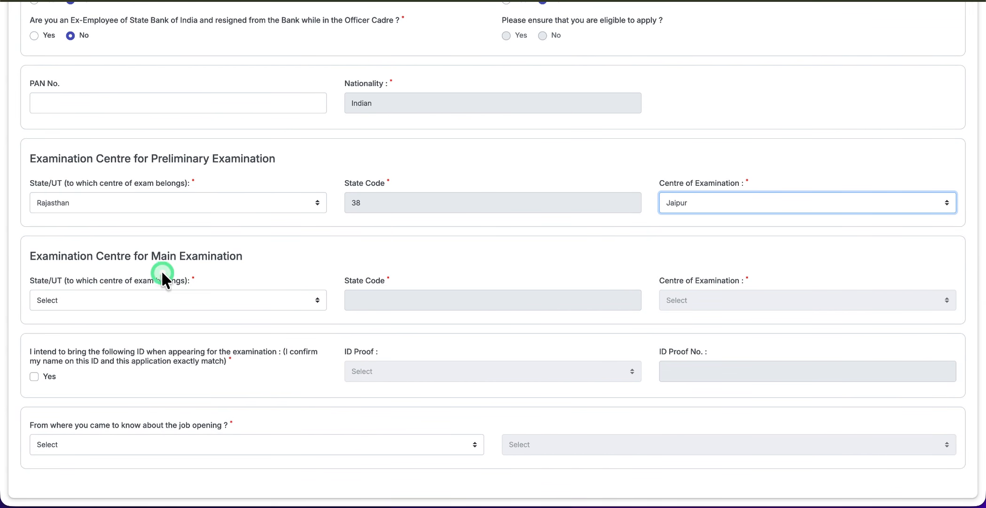
Set the Main exam state to Rajasthan with Udaipur as the centre.
left_click(128, 299)
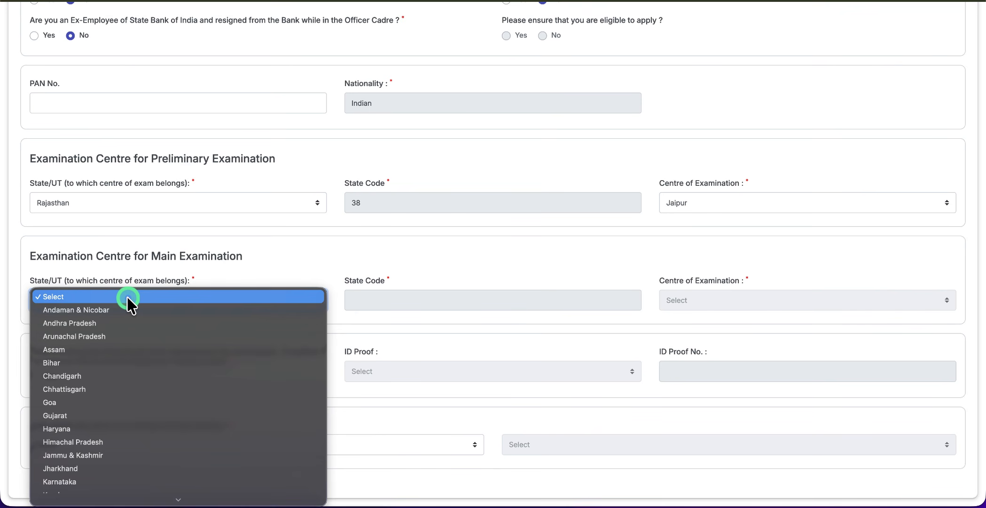
key("r")
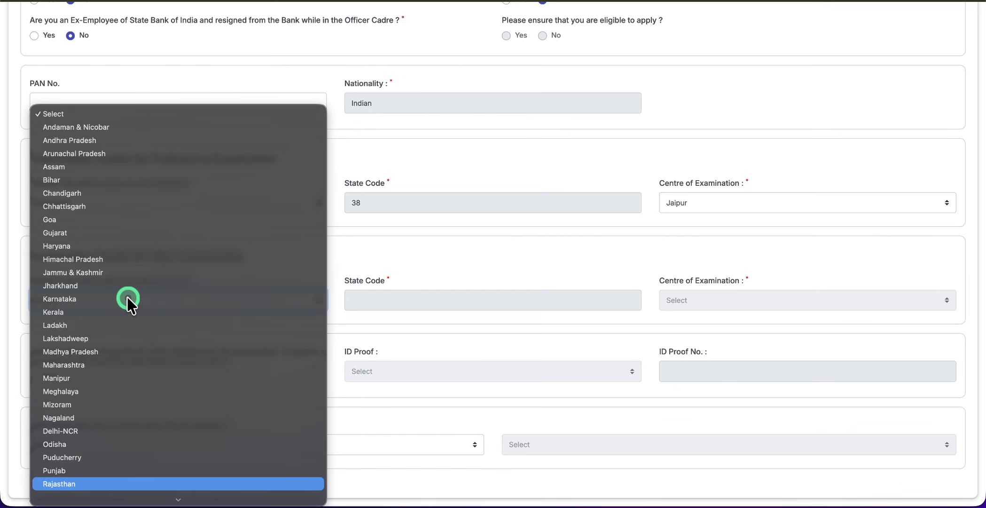
key("Return")
left_click(688, 302)
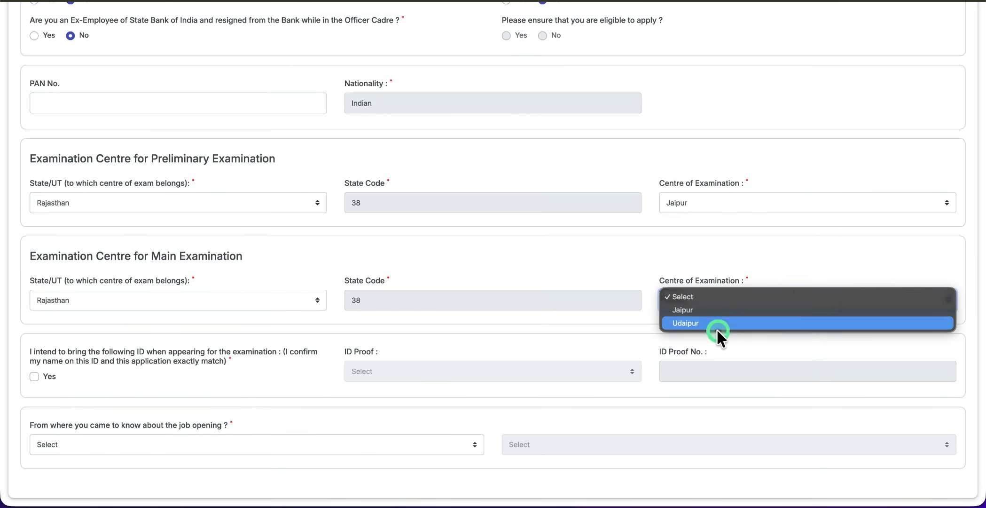
left_click(714, 325)
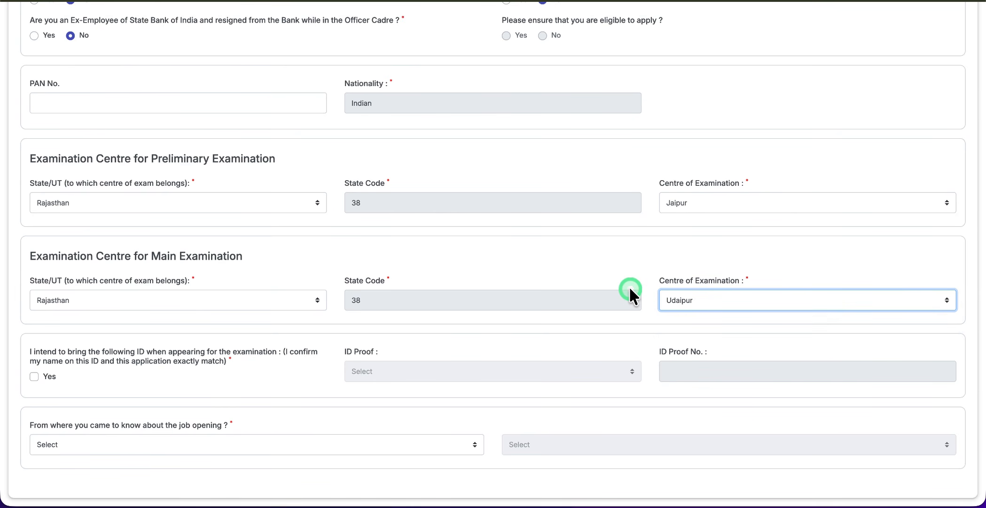
scroll(630, 289, "down", 1)
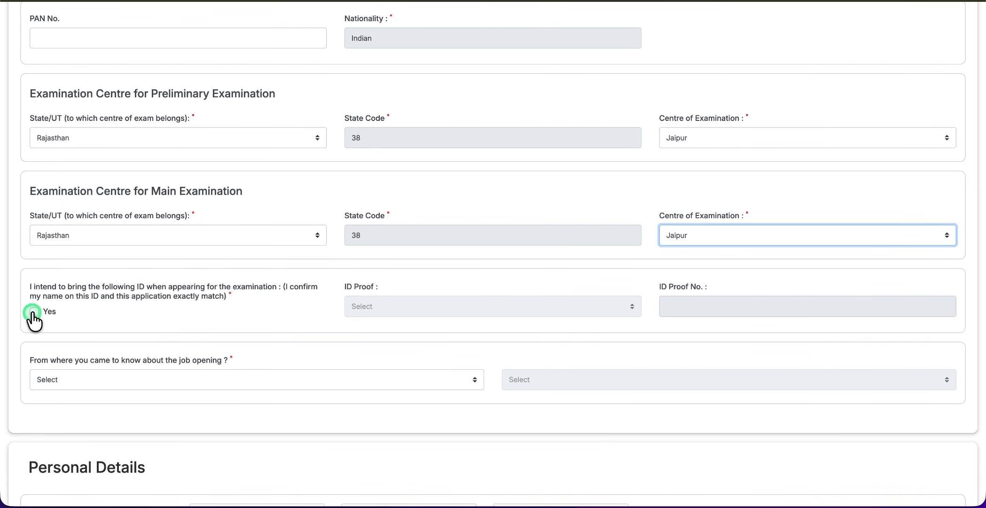
Confirm bringing ID proof, select Aadhar Card and enter the ID number.
left_click(33, 311)
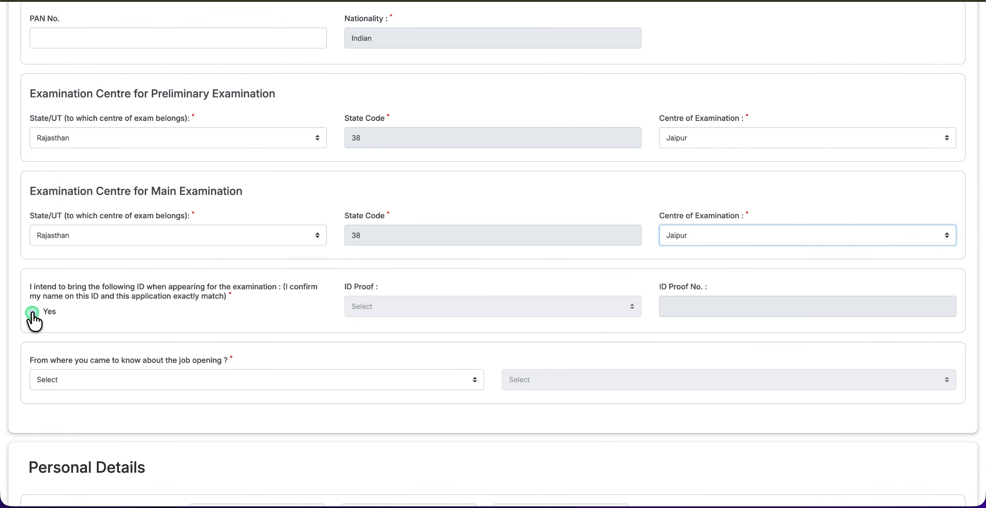
left_click(360, 306)
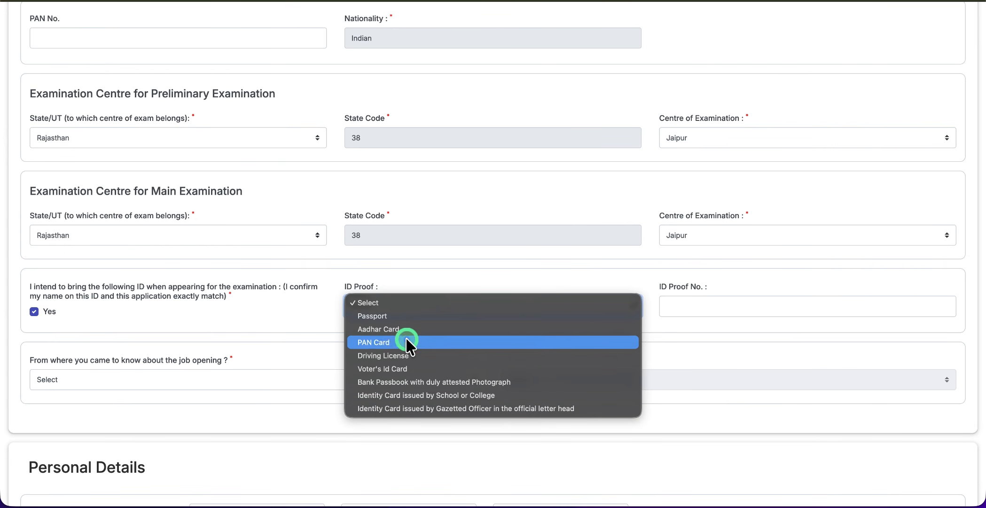
left_click(376, 327)
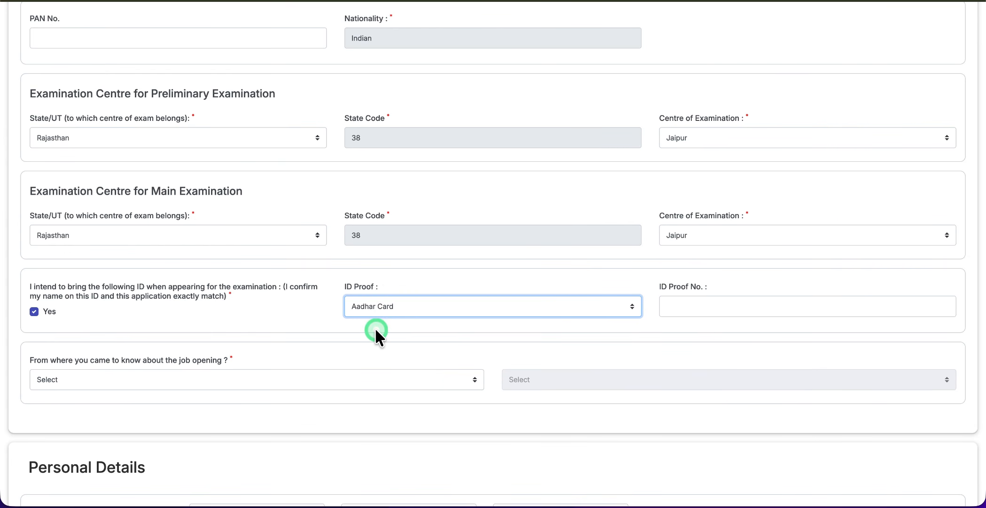
left_click(751, 307)
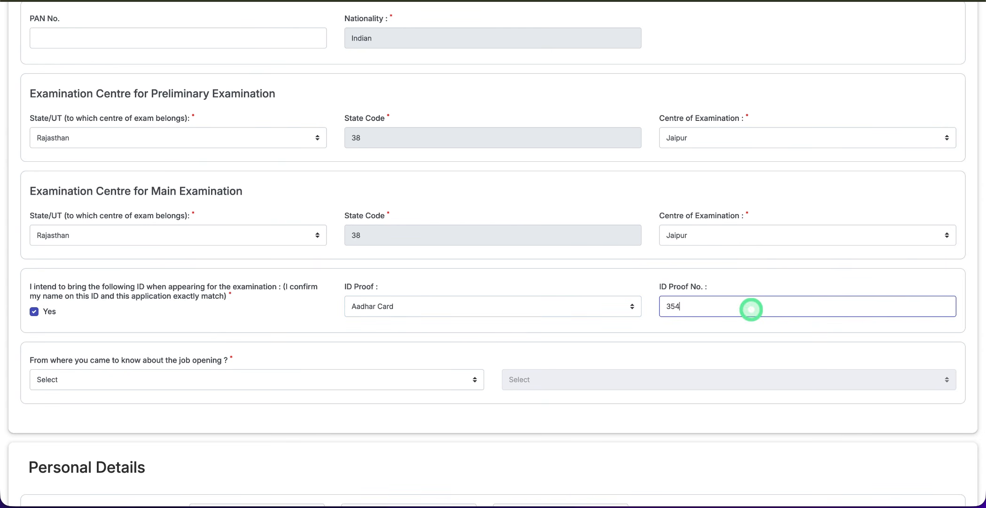
scroll(23, 382, "down", 1)
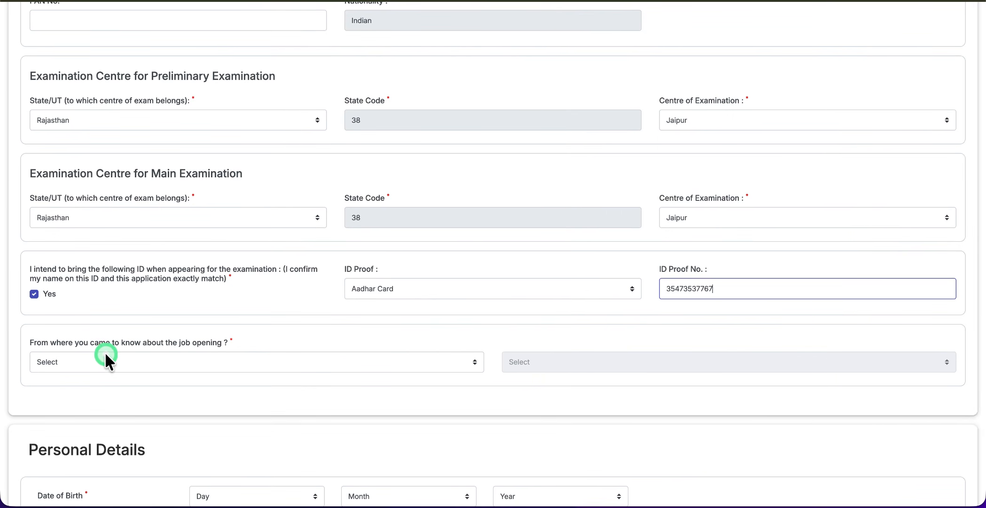
Record the job-opening source as Social Media, YouTube.
left_click(203, 366)
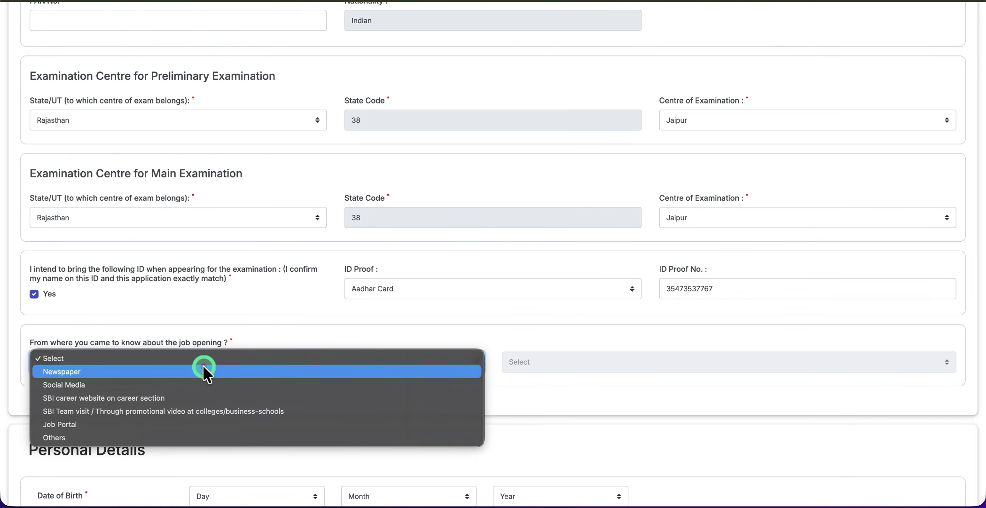
left_click(105, 388)
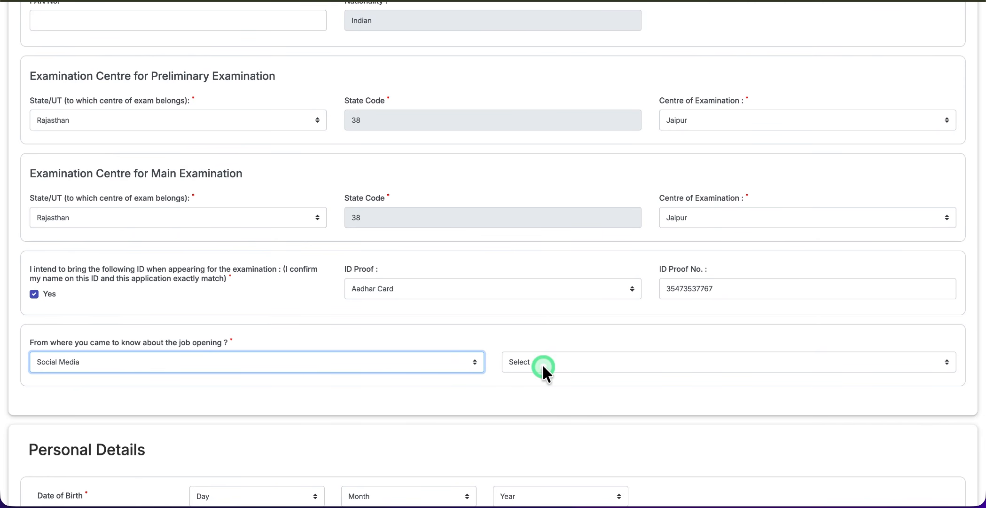
scroll(542, 370, "down", 3)
left_click(541, 256)
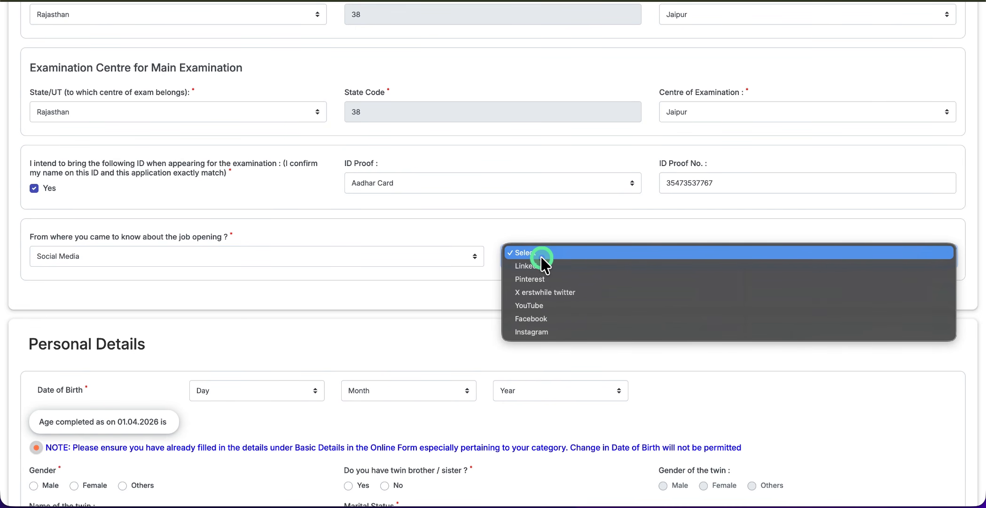
left_click(529, 305)
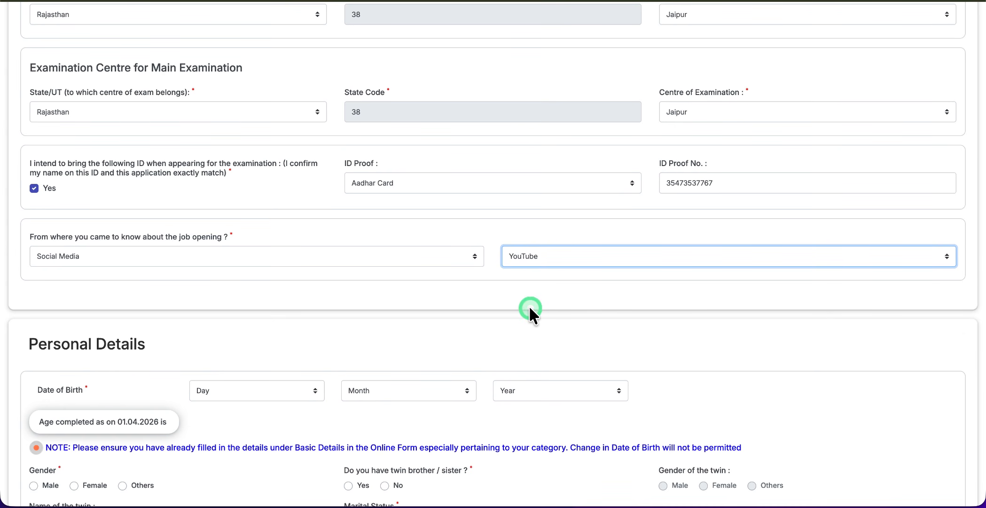
scroll(530, 309, "down", 3)
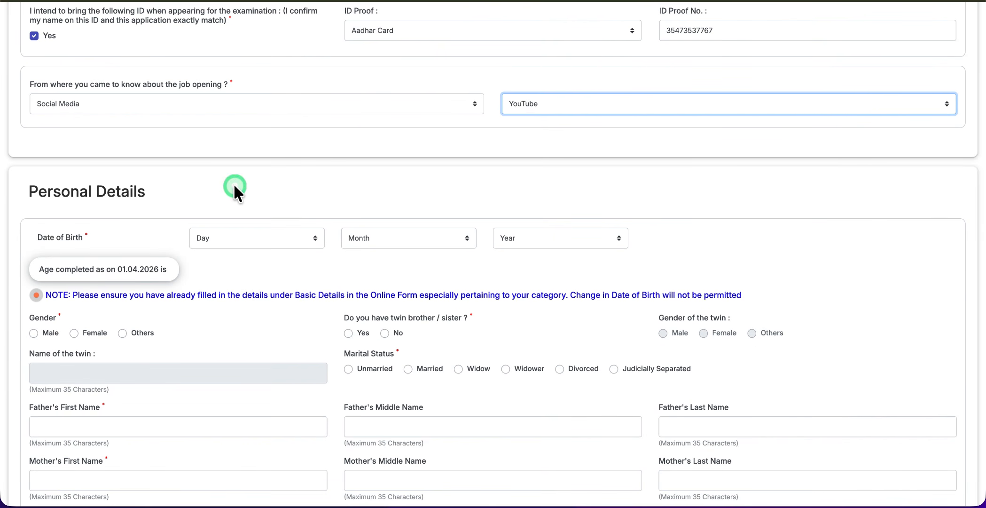
Enter the date of birth, set gender Male, no twin, and marital status Unmarried.
scroll(179, 331, "down", 1)
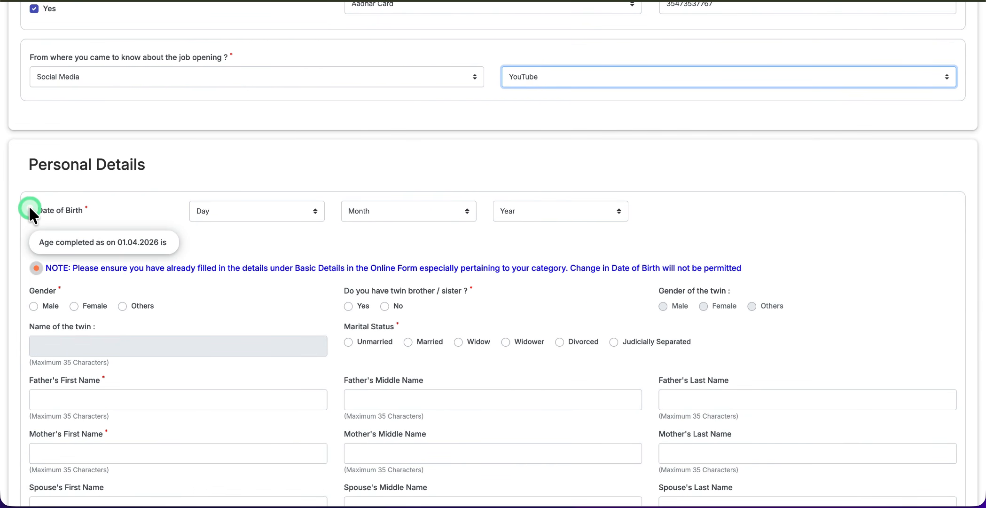
left_click(250, 216)
left_click(242, 312)
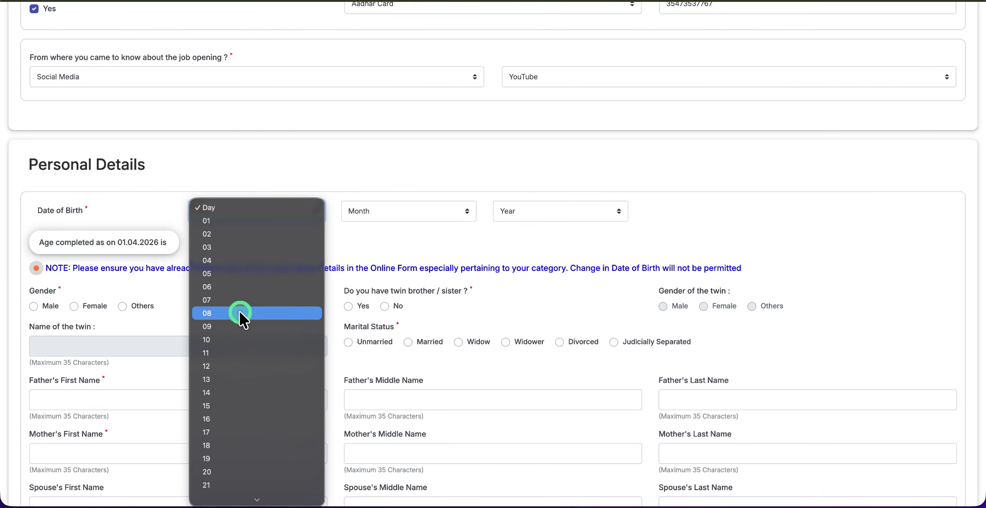
left_click(403, 217)
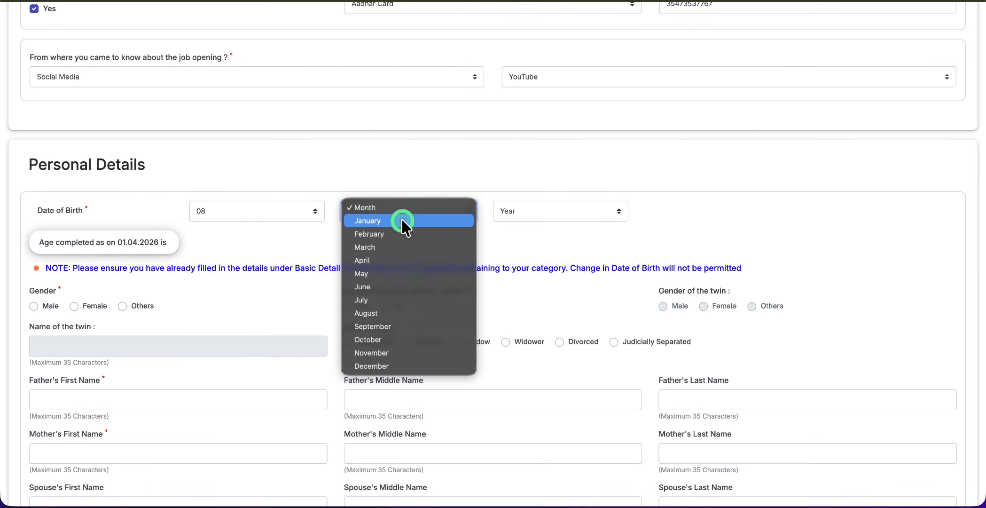
left_click(375, 272)
left_click(541, 211)
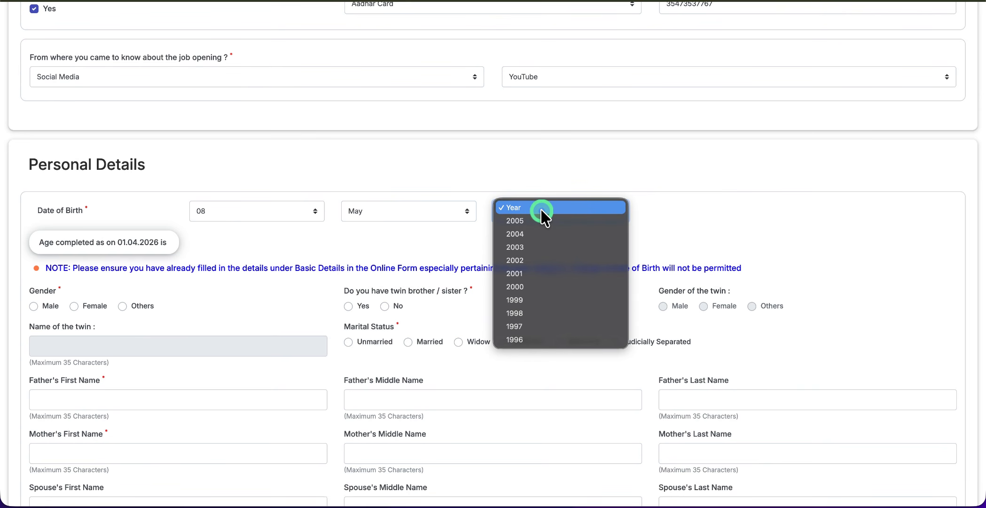
left_click(513, 273)
scroll(66, 222, "down", 2)
left_click(33, 218)
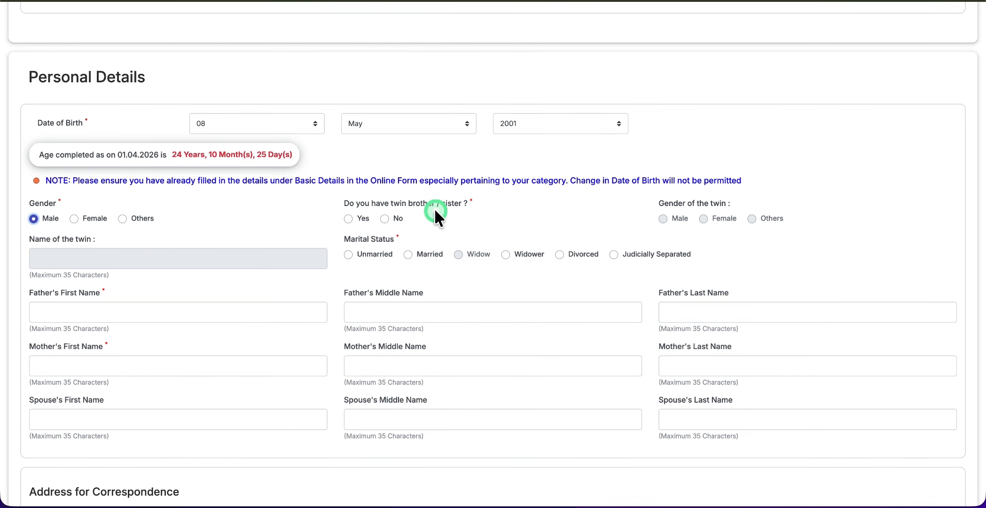
left_click(387, 219)
left_click(346, 254)
scroll(362, 288, "down", 2)
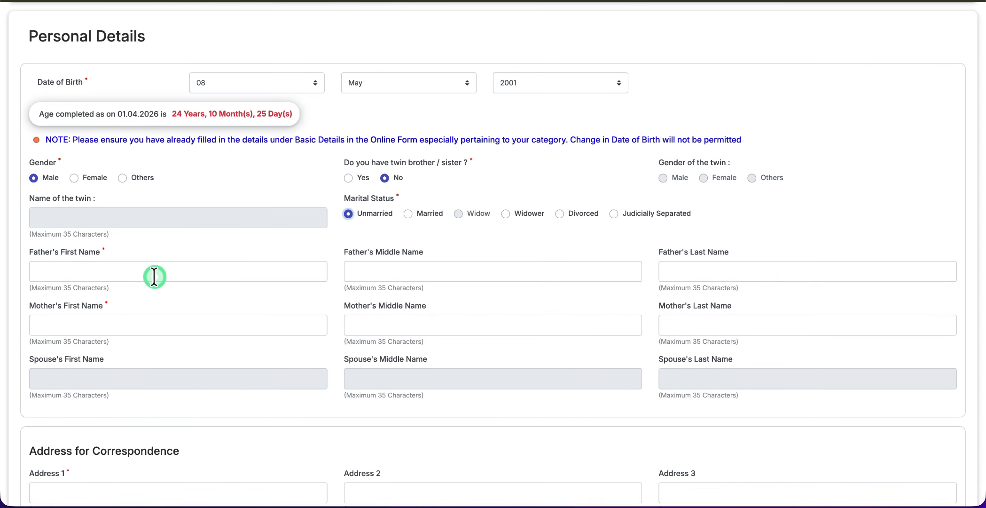
Type the father's first and last name and the mother's first name.
left_click(208, 278)
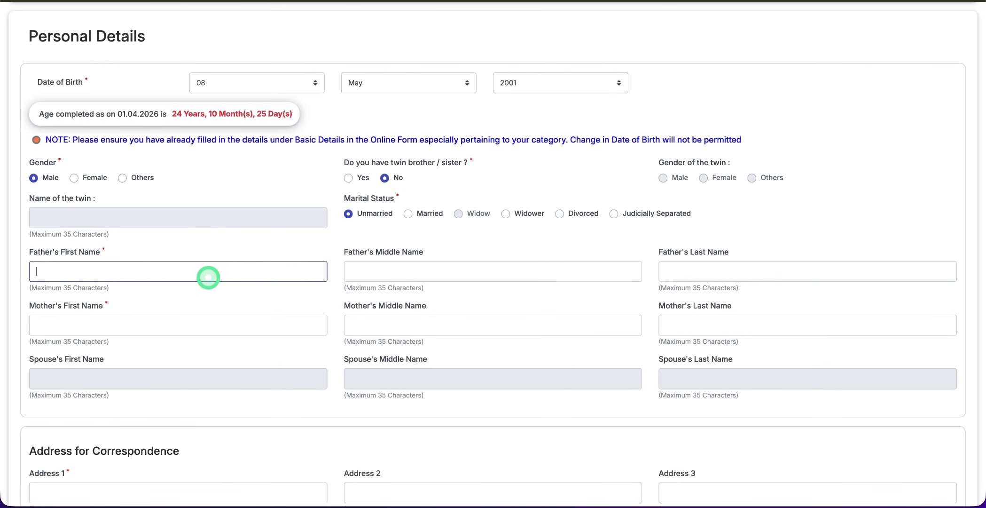
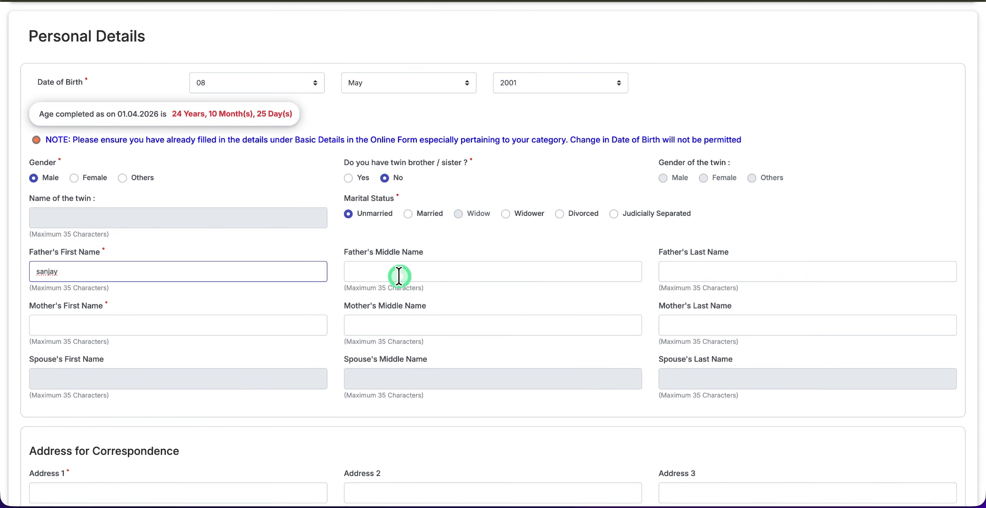
left_click(741, 270)
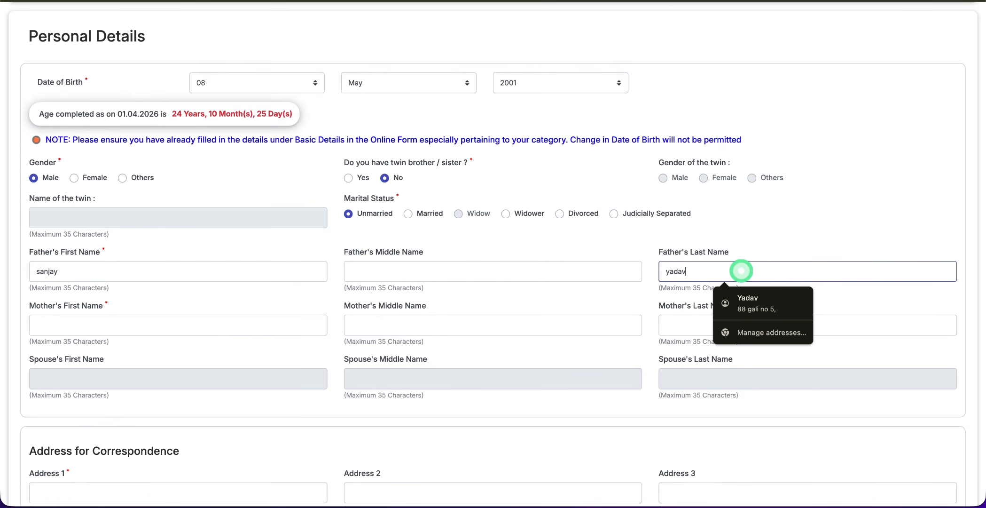
left_click(228, 313)
left_click(112, 326)
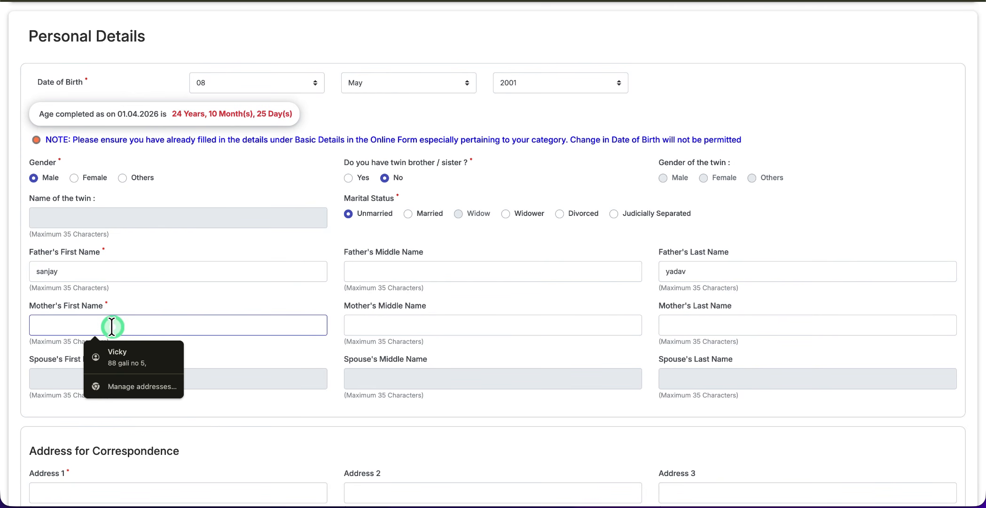
key("Tab")
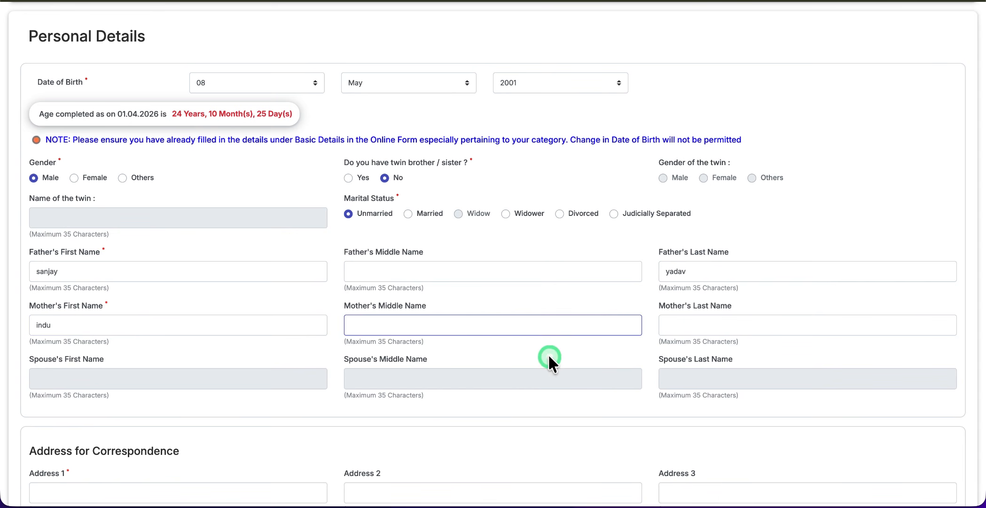
left_click(666, 325)
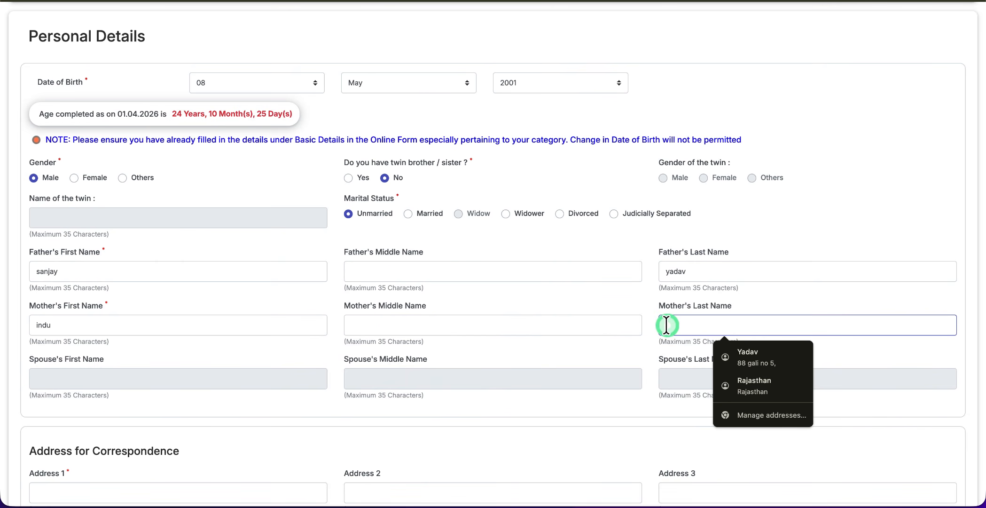
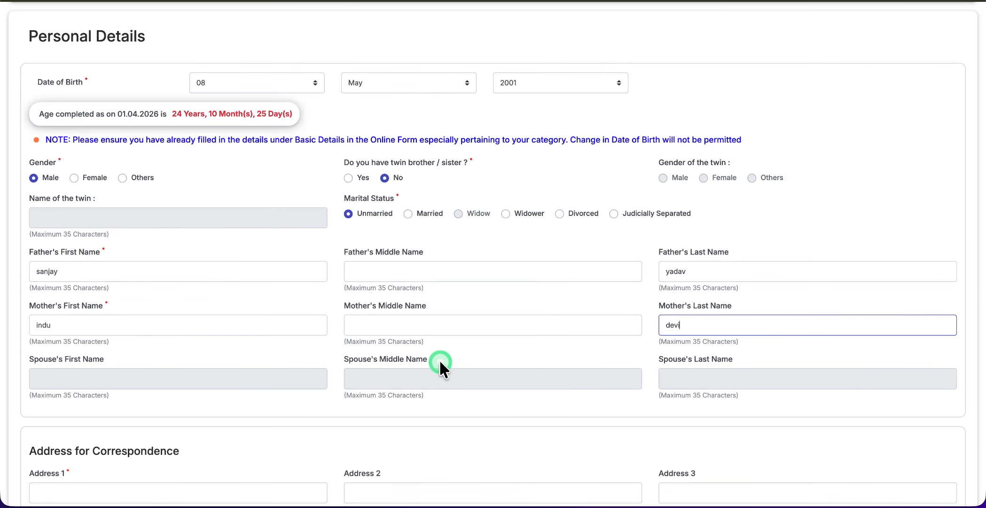
Enter correspondence district Jaipur, state Rajasthan and the pincode, and copy it to the permanent address.
scroll(440, 362, "down", 3)
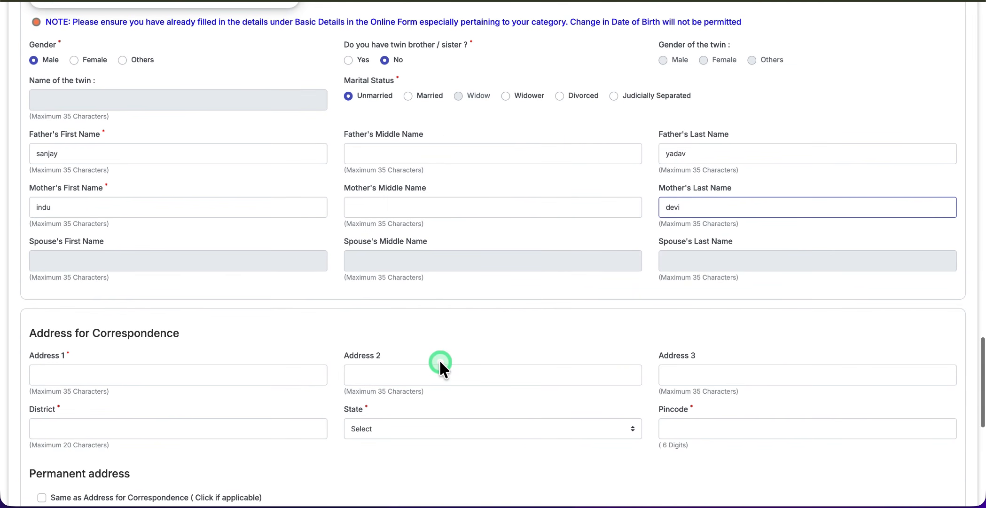
scroll(465, 277, "down", 3)
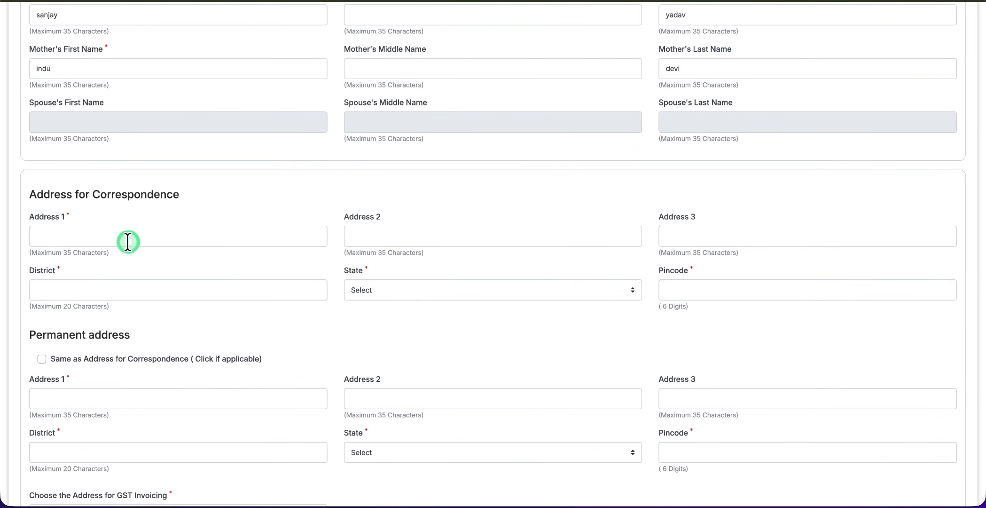
scroll(127, 242, "down", 2)
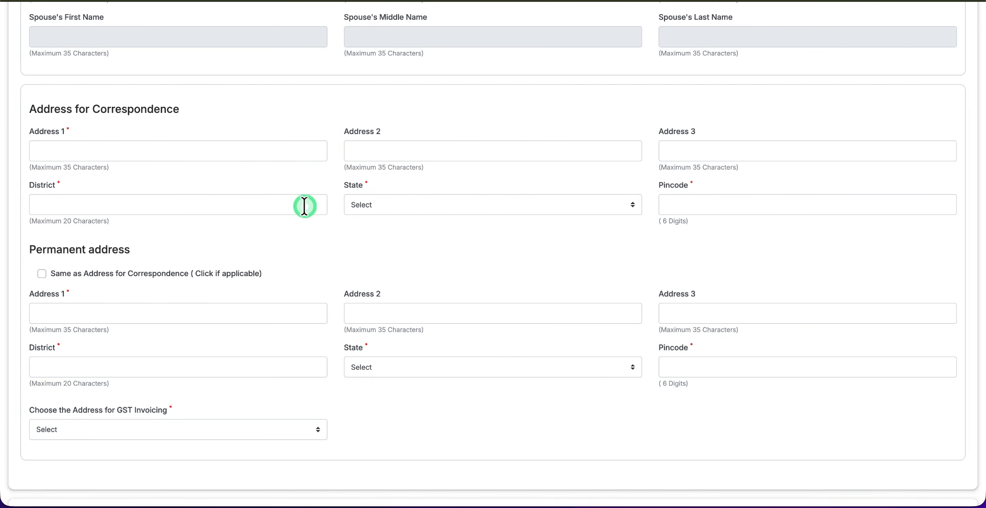
left_click(149, 210)
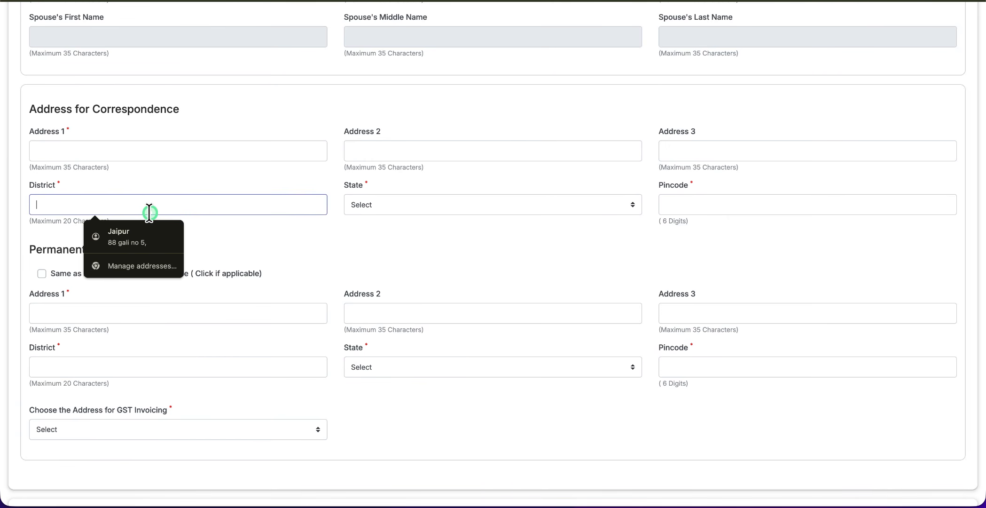
type("jaipur")
left_click(448, 206)
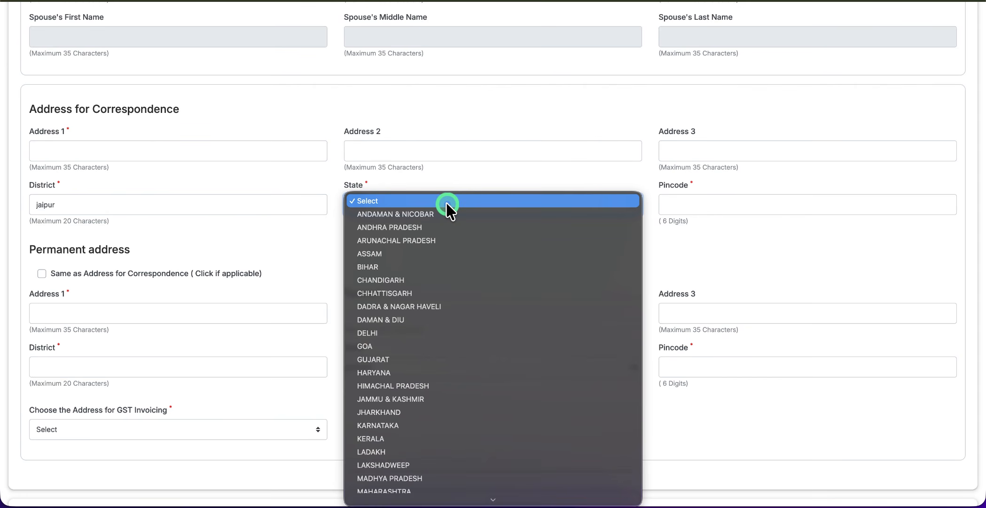
key("r")
key("Return")
left_click(738, 199)
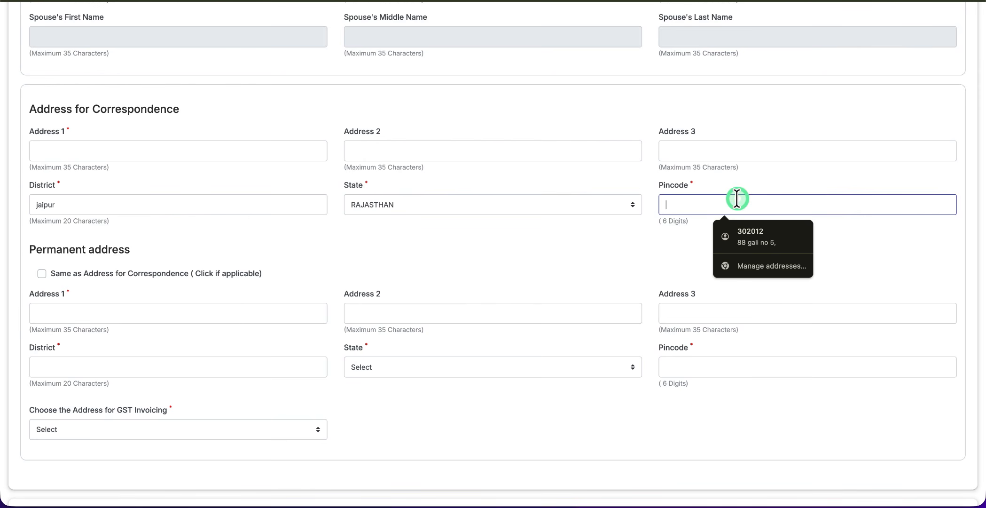
type("302012")
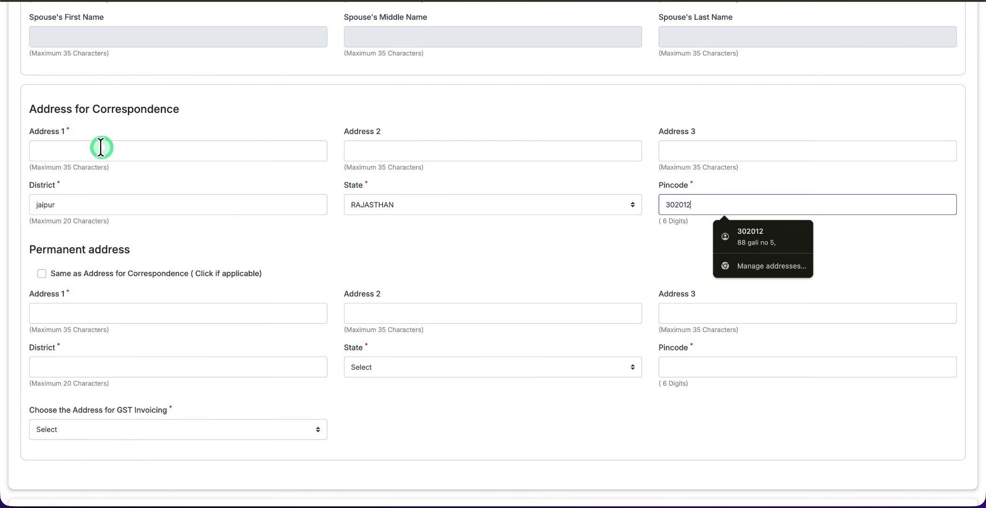
left_click(42, 273)
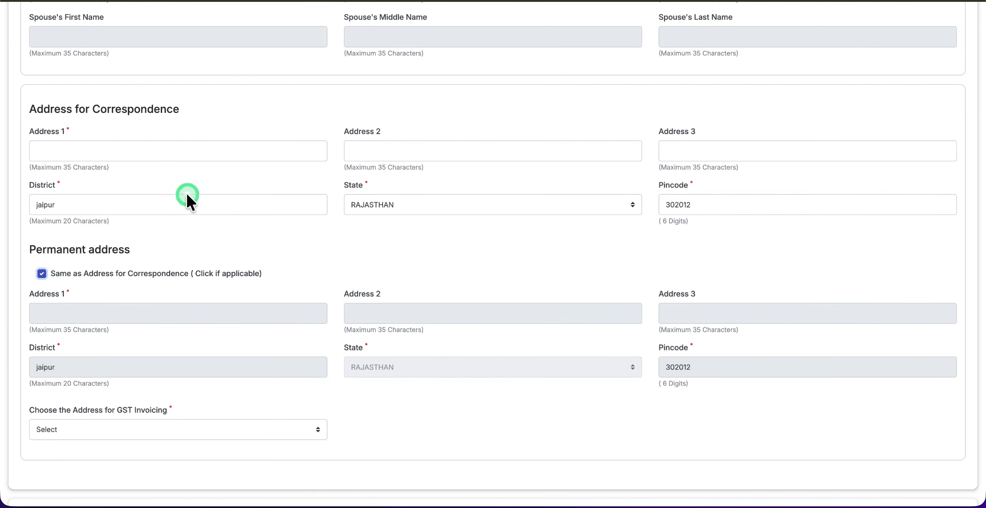
Choose Permanent Address as the address for GST invoicing.
scroll(210, 324, "down", 4)
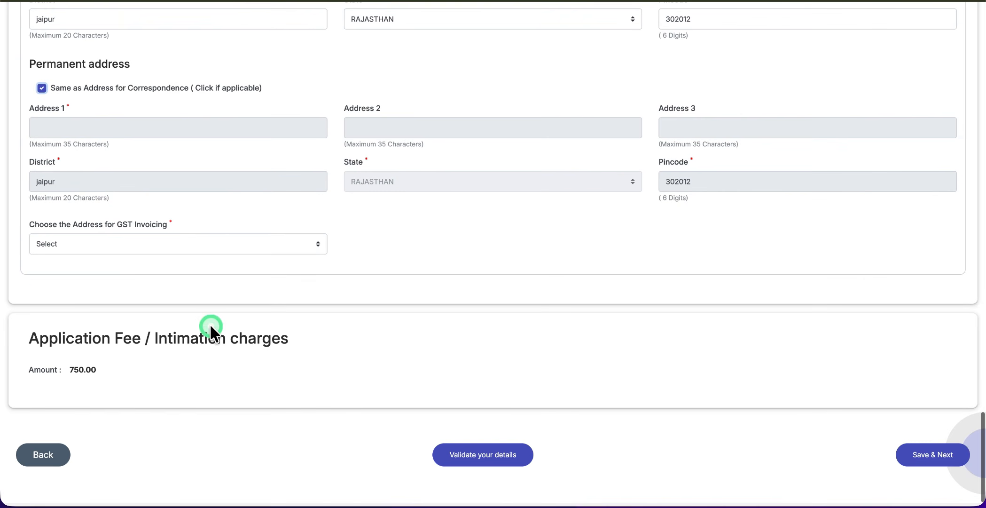
left_click(135, 238)
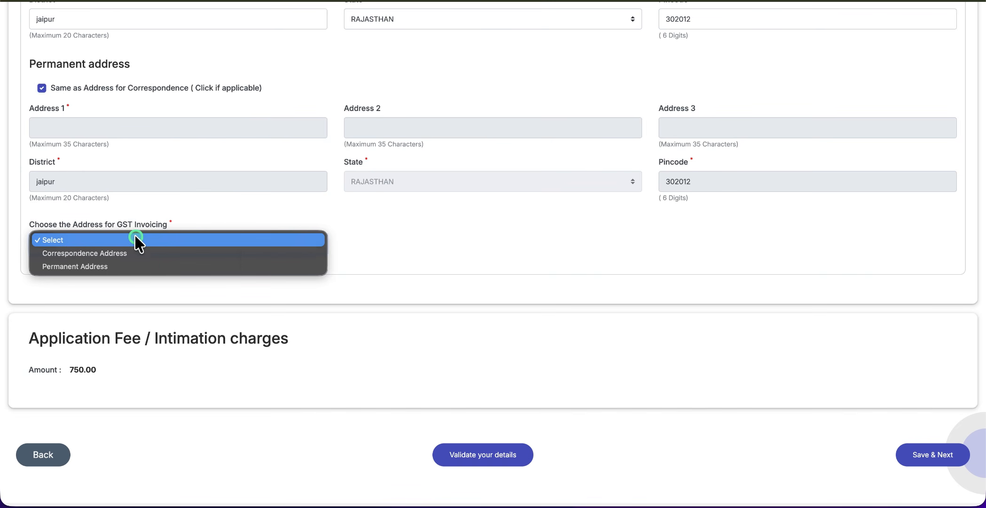
left_click(122, 266)
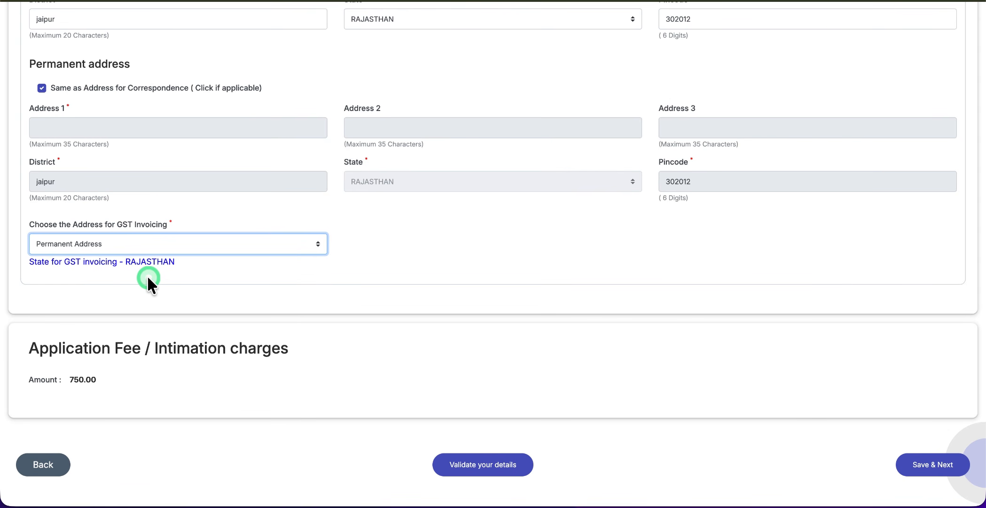
scroll(158, 329, "down", 1)
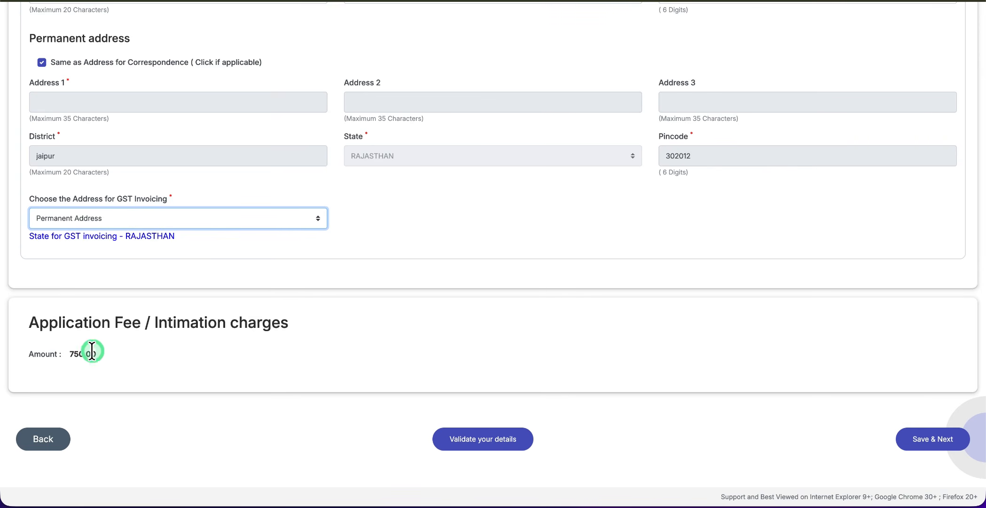
left_click(112, 362)
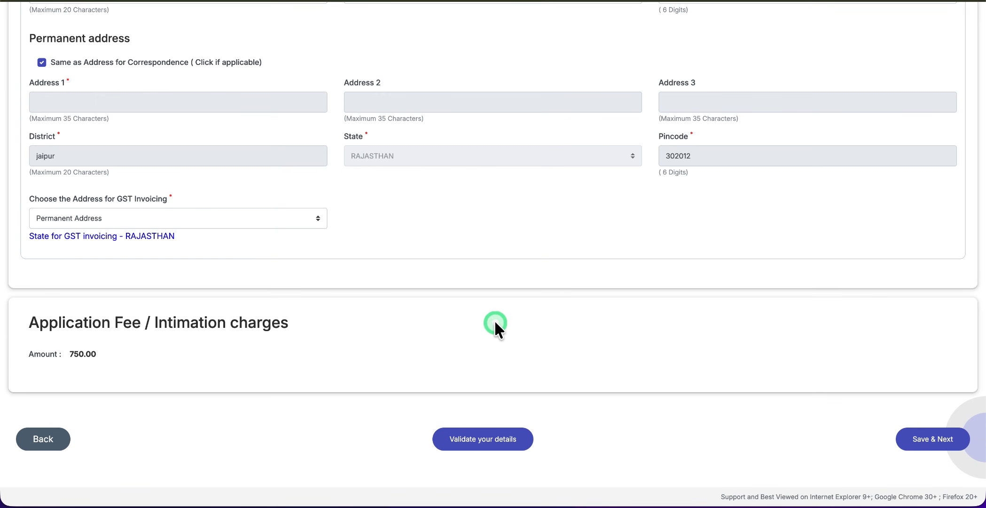
Save the basic details and continue to the qualifications tab.
scroll(496, 324, "up", 3)
scroll(496, 323, "down", 3)
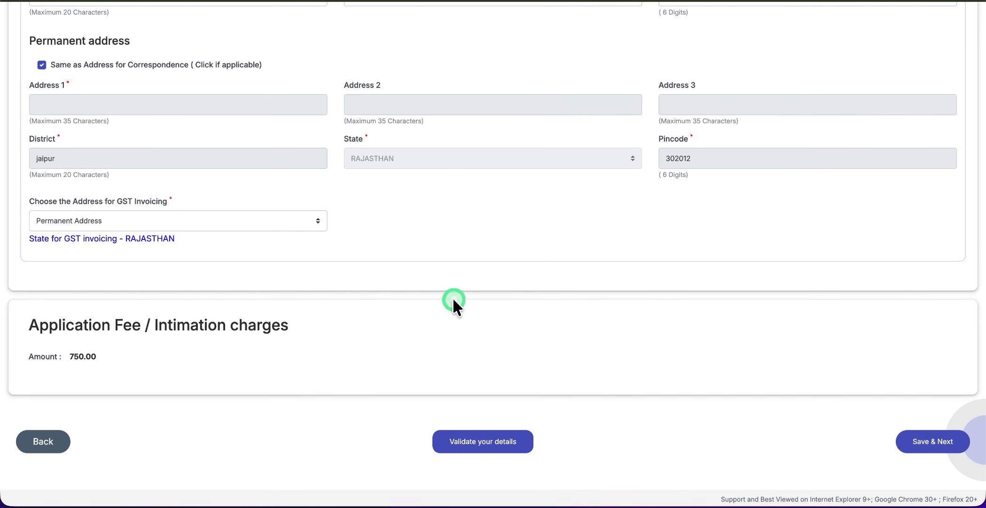
scroll(453, 293, "up", 5)
scroll(453, 293, "up", 4)
scroll(453, 293, "down", 9)
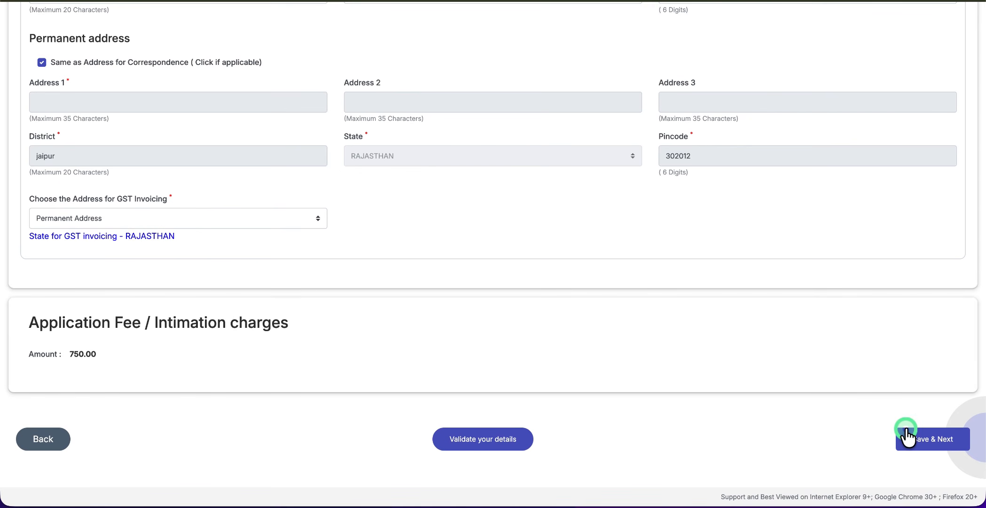
left_click(907, 437)
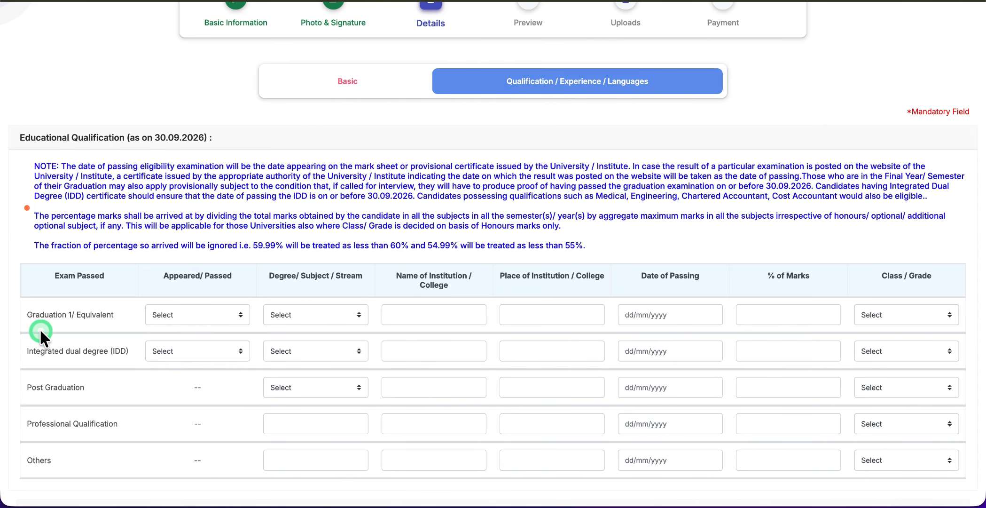
Mark graduation as Passed with BCA as the degree.
left_click(177, 314)
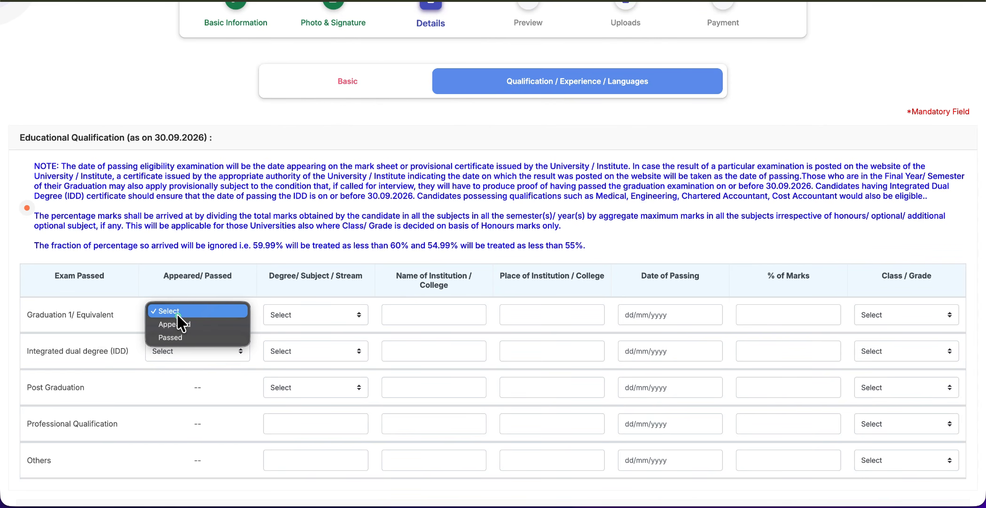
left_click(129, 308)
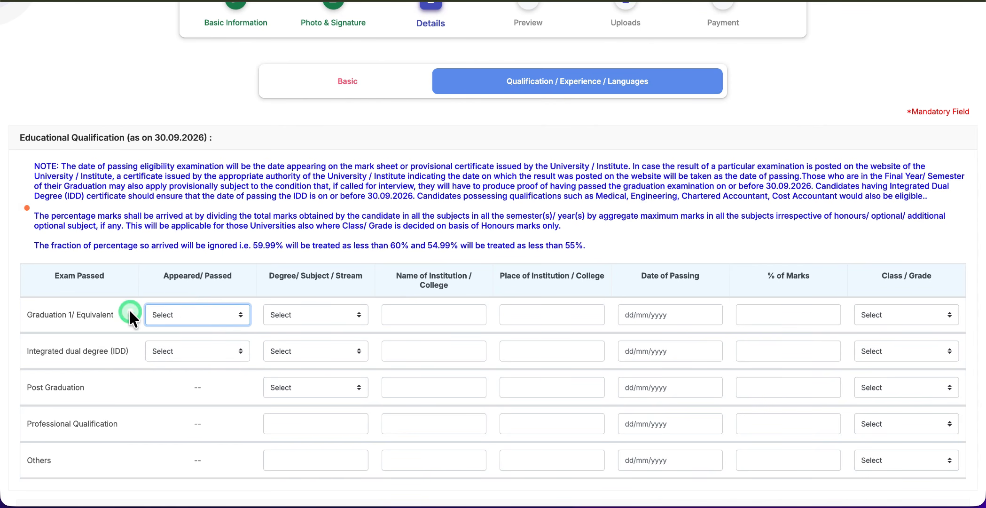
left_click(204, 315)
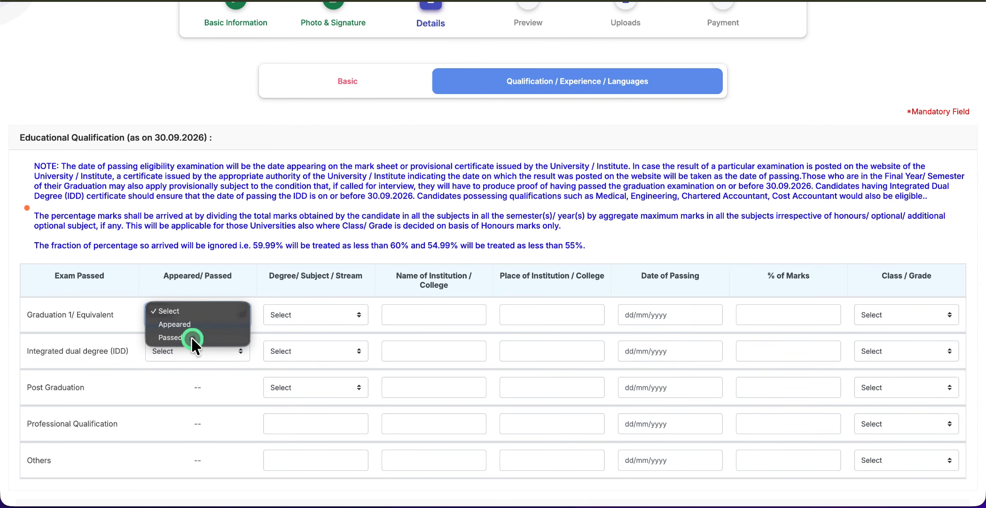
left_click(191, 336)
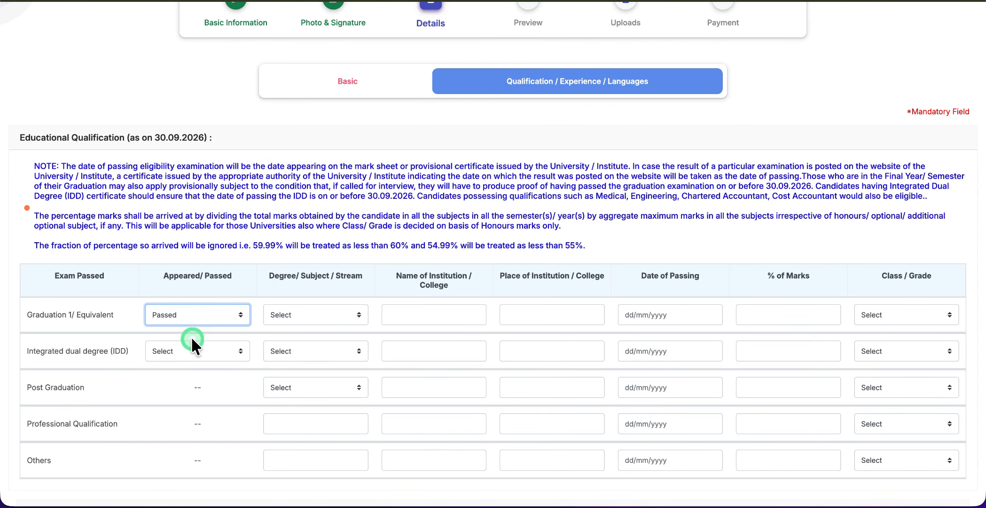
left_click(302, 310)
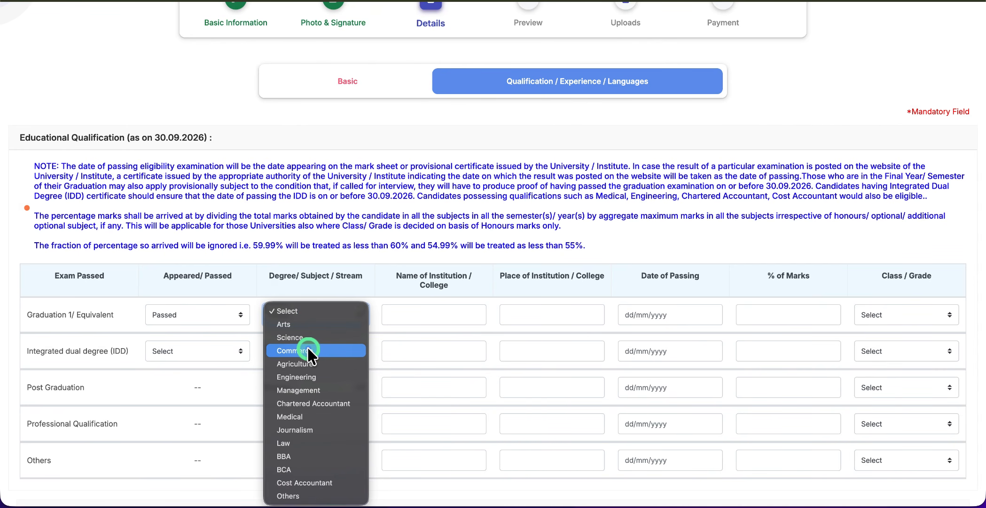
left_click(287, 469)
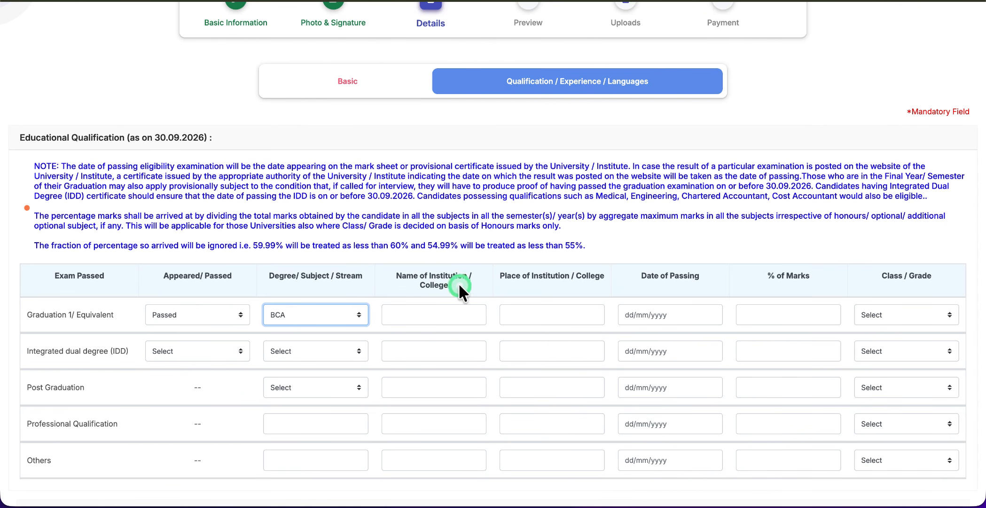
Enter University of Rajasthan as the graduation institution, plus its place.
left_click(423, 318)
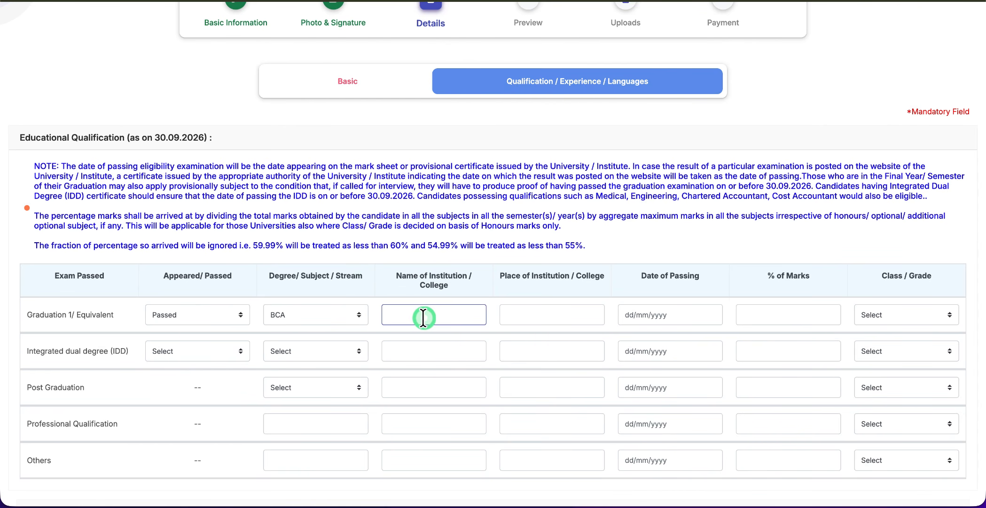
type("university of rajasthan")
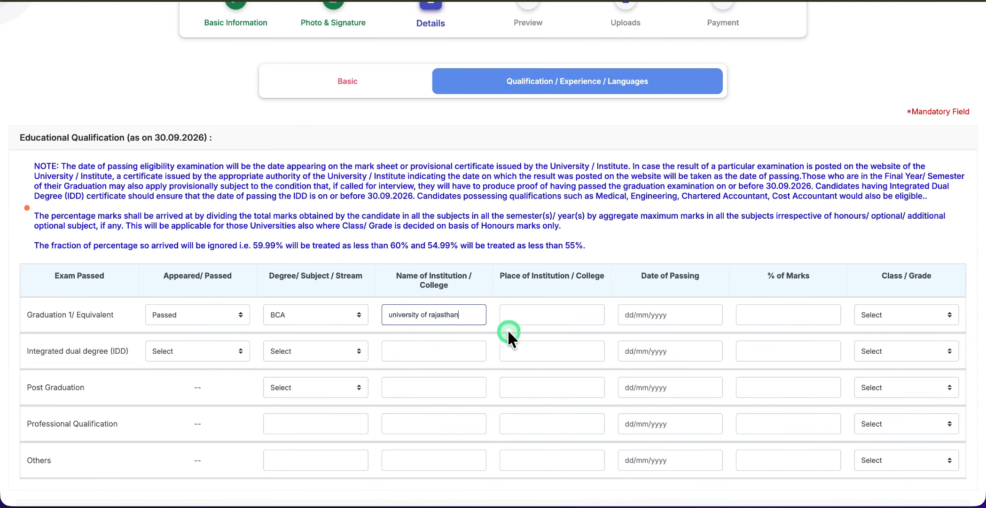
left_click(504, 308)
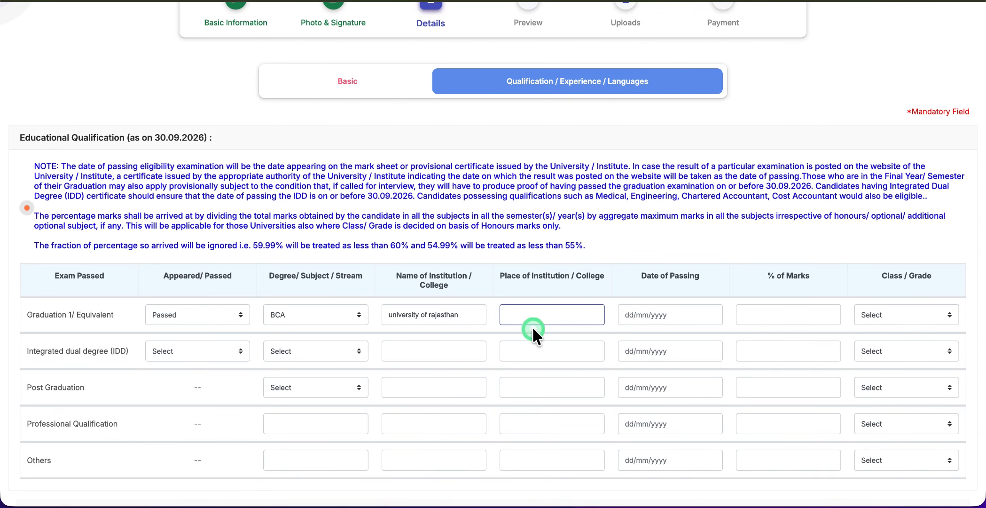
type("jai")
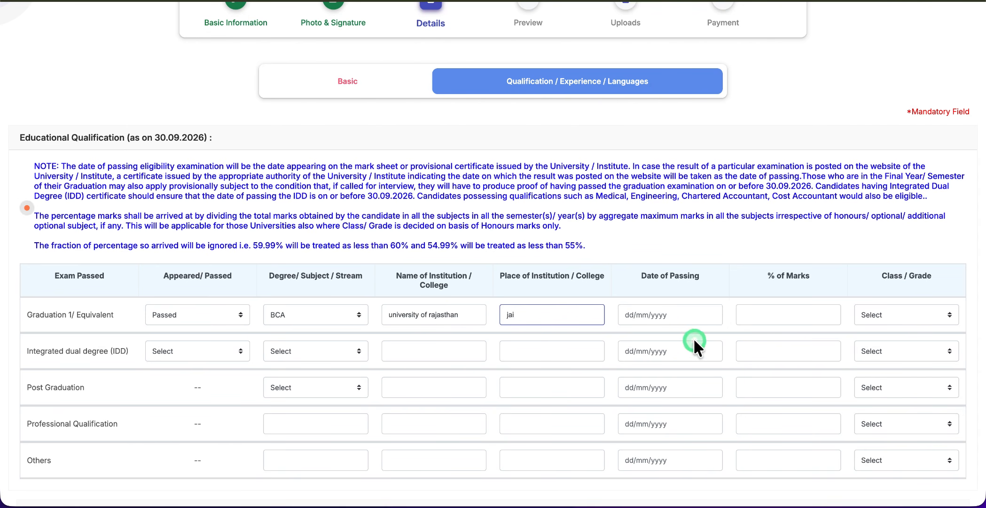
type("pur")
Set graduation passing date 04/06/2024, 64 percent marks and First Class grade.
left_click(658, 322)
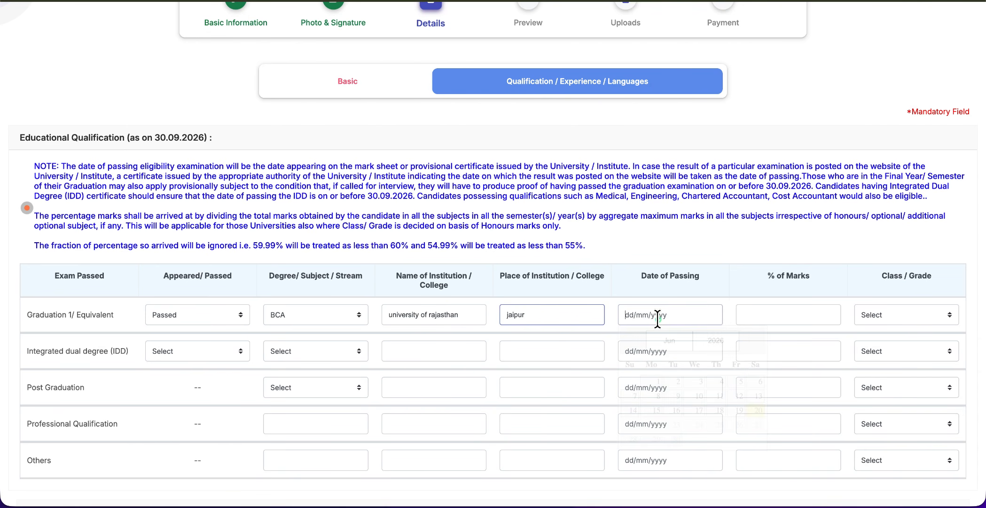
left_click(720, 339)
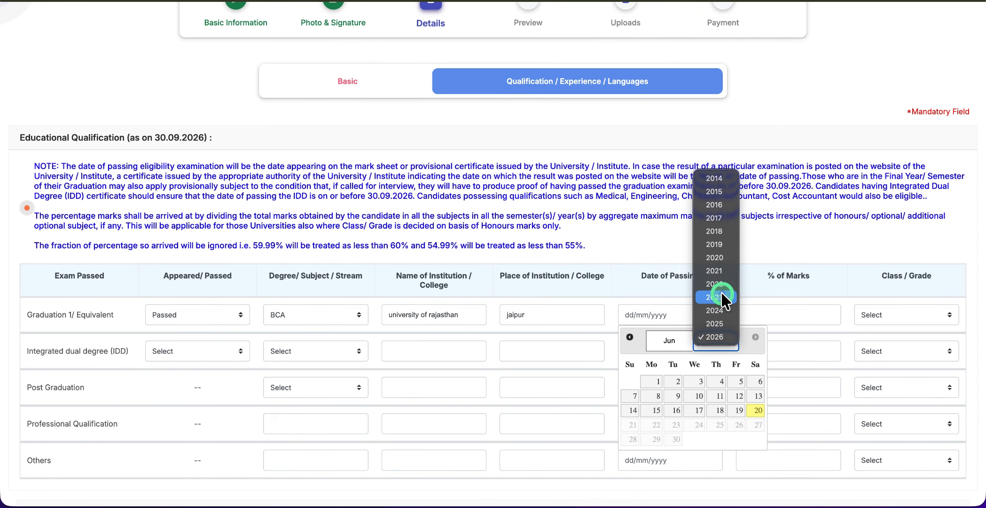
left_click(720, 311)
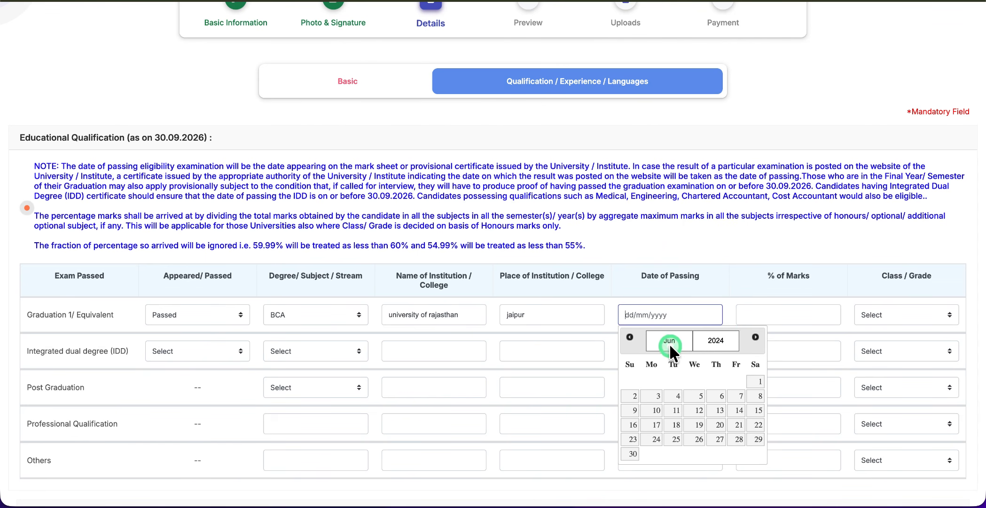
left_click(673, 397)
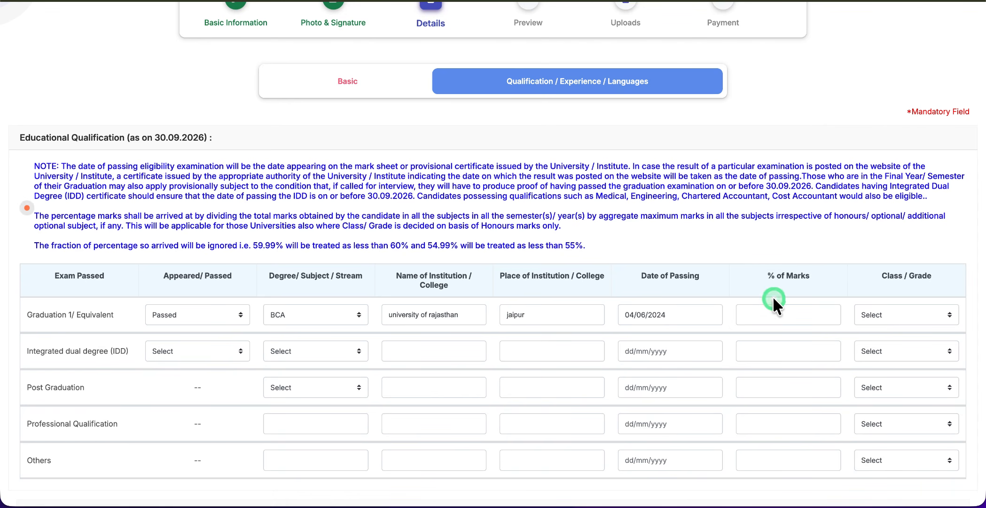
left_click(772, 315)
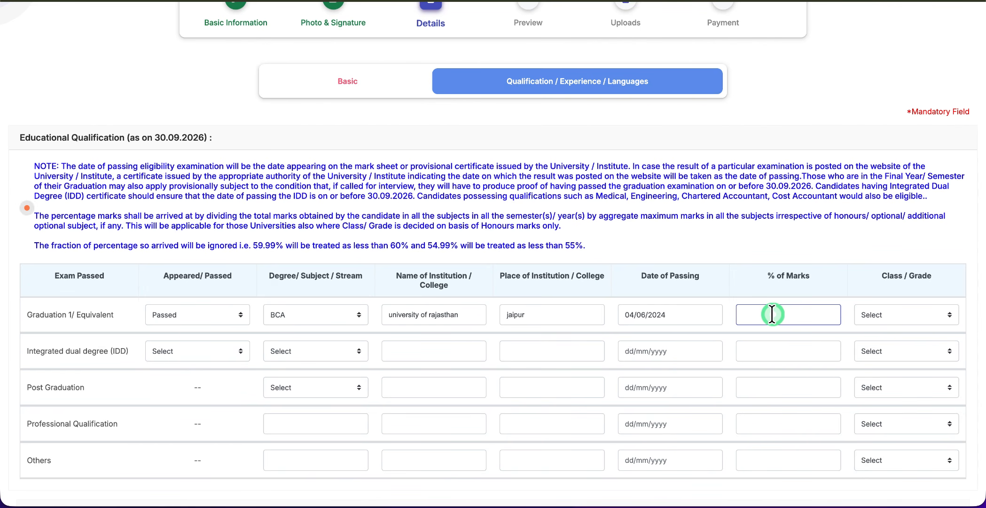
type("64")
left_click(900, 319)
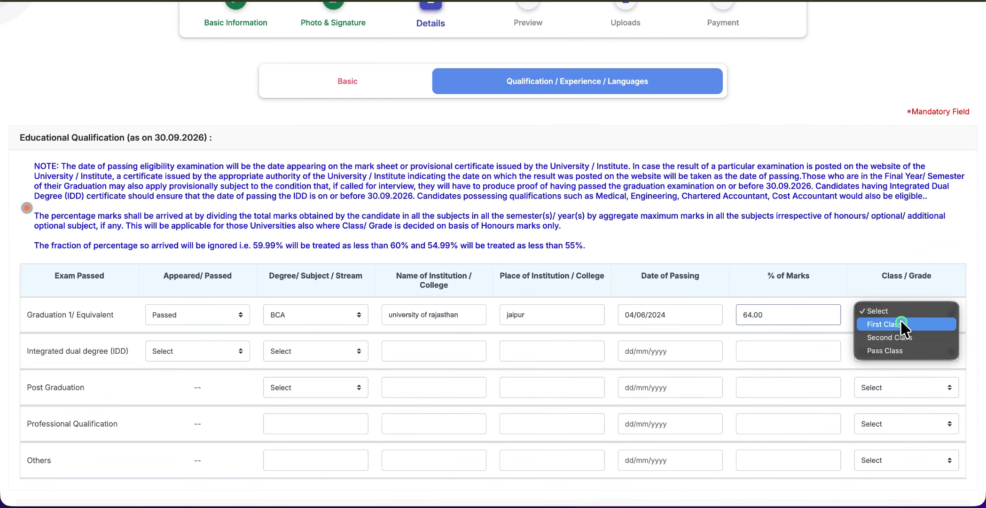
left_click(901, 321)
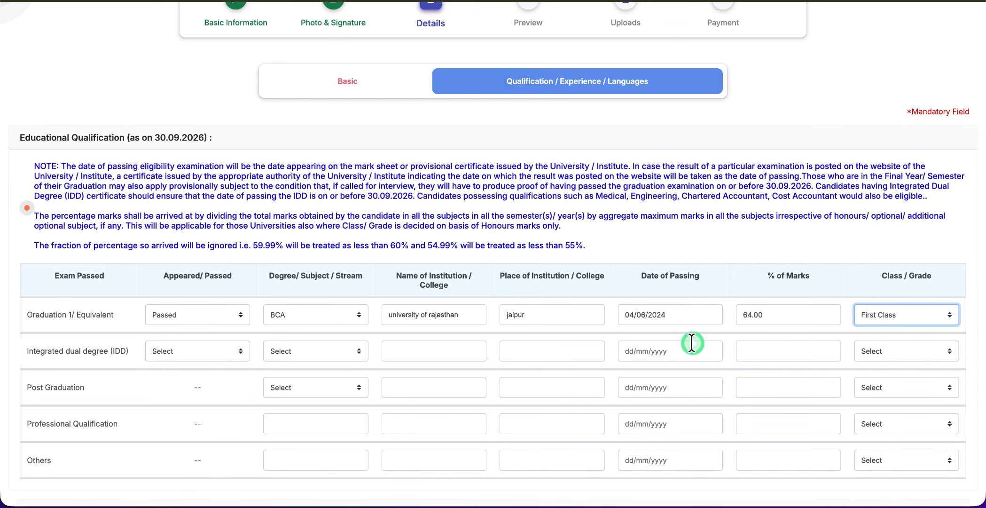
scroll(690, 343, "down", 2)
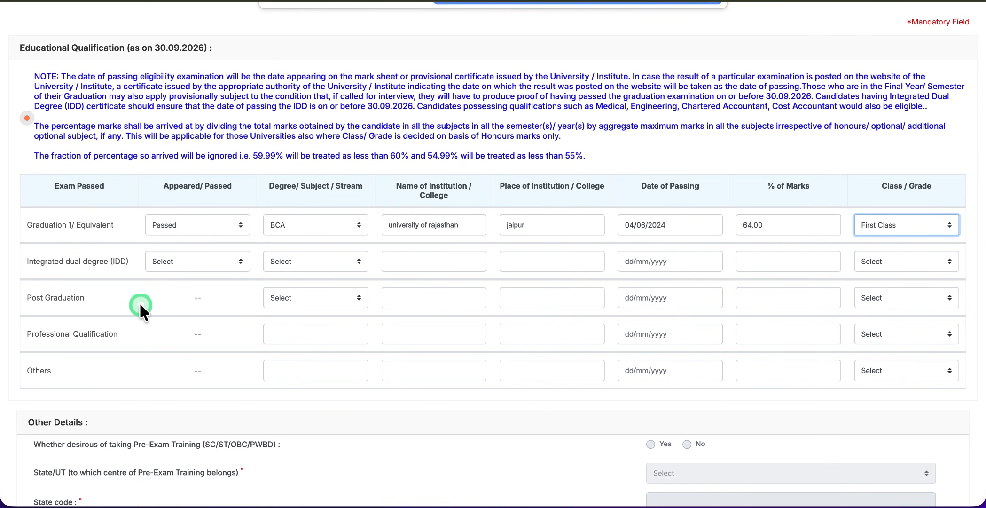
Add Hindi as a known language with Read, Write and Speak switched on.
scroll(180, 364, "down", 2)
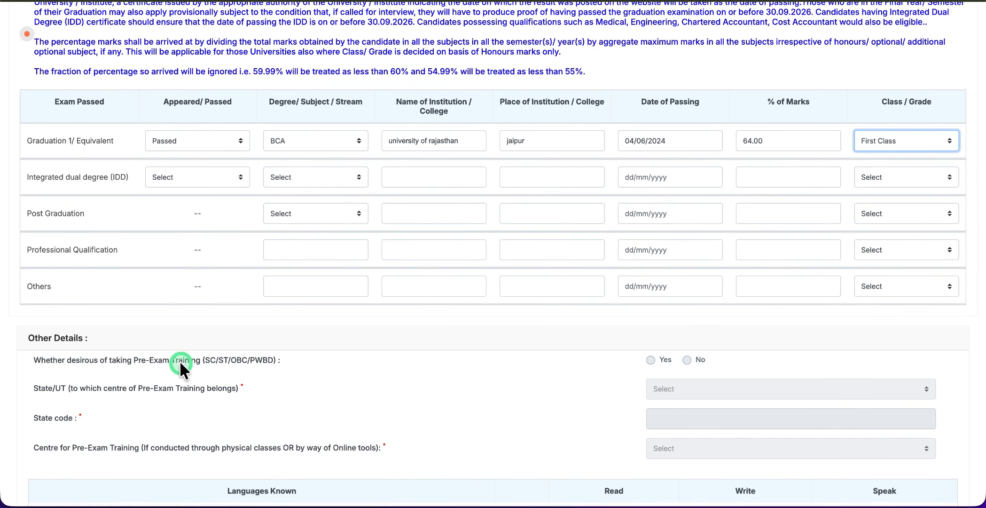
scroll(181, 364, "down", 5)
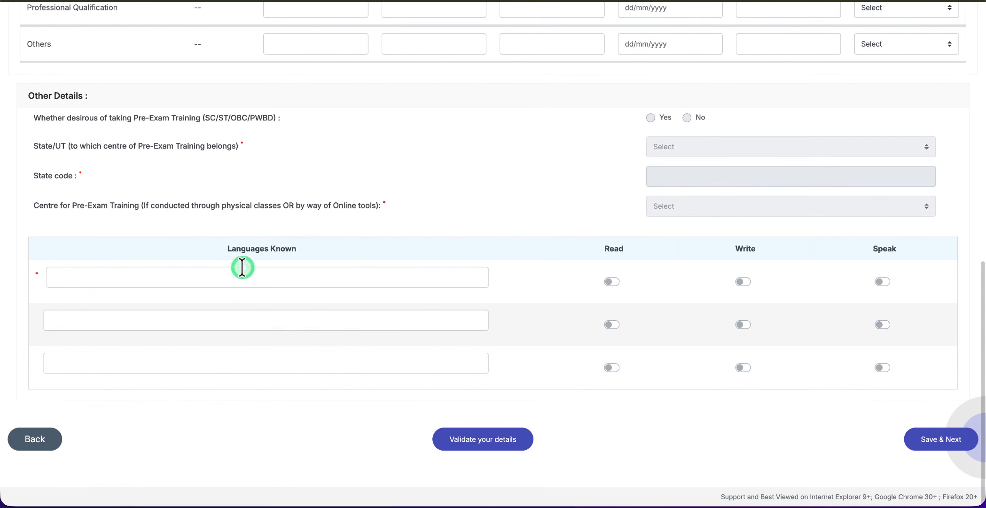
left_click(287, 279)
type("hindi")
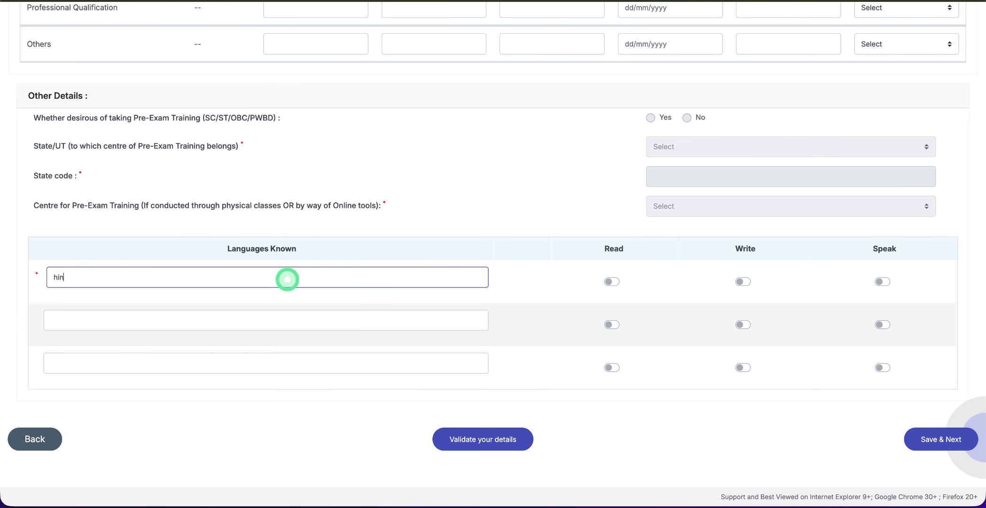
left_click(612, 280)
left_click(744, 282)
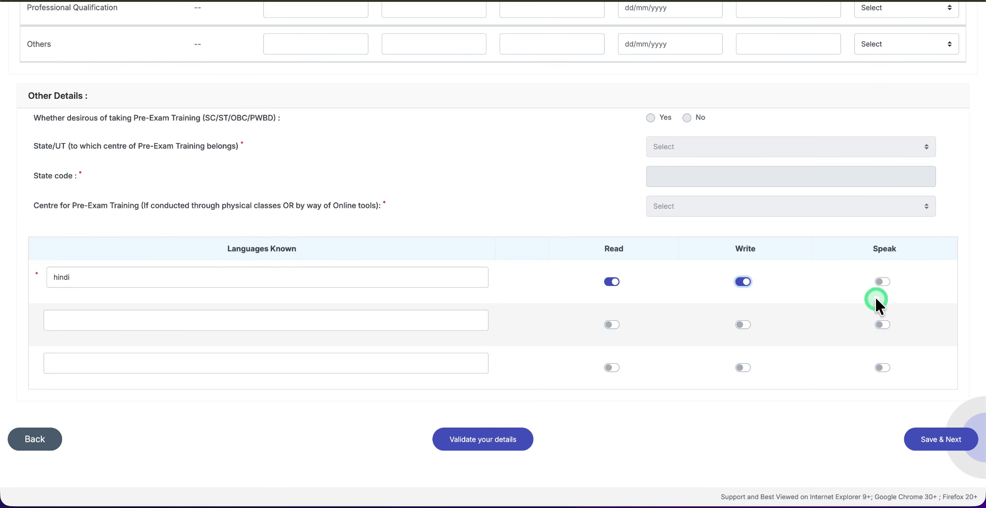
left_click(882, 283)
Add English with Read, Write and Speak switched on, then save the details.
left_click(109, 321)
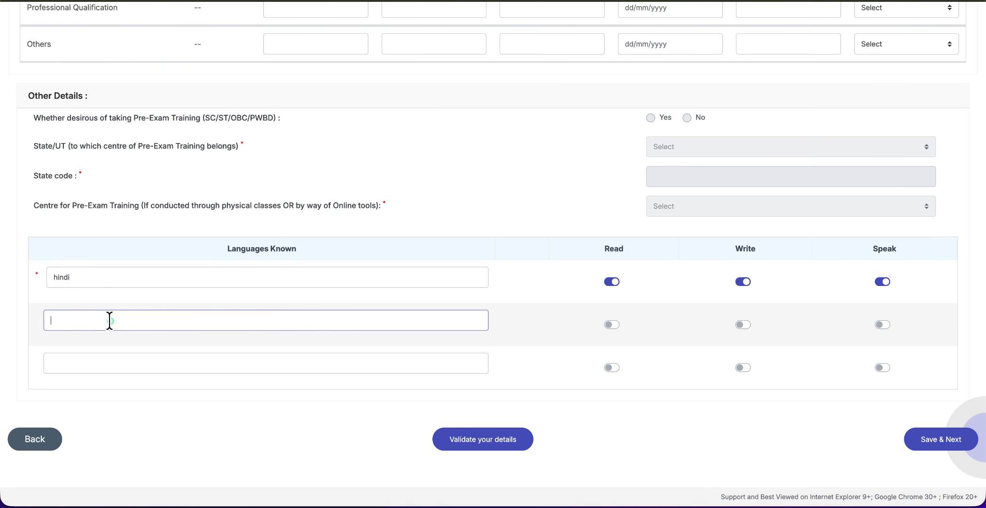
type("english")
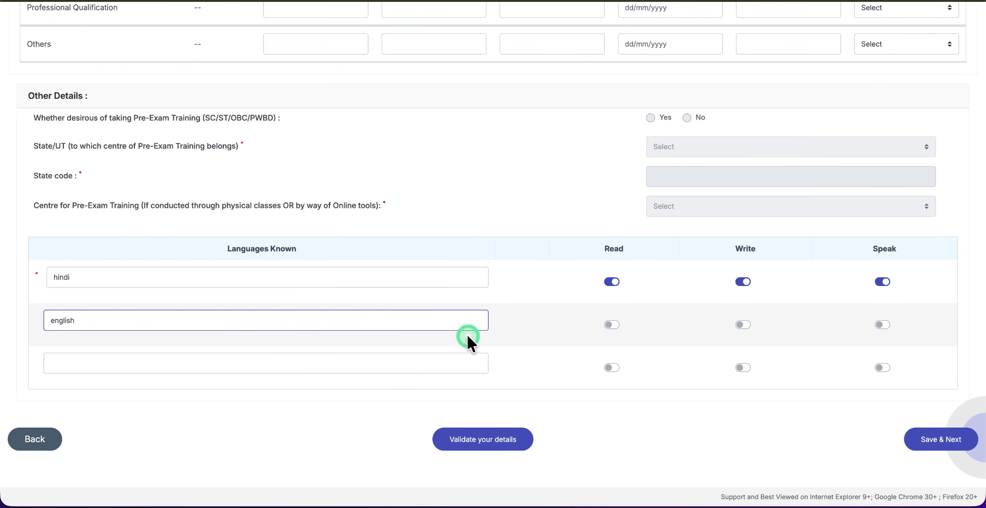
left_click(612, 324)
left_click(742, 325)
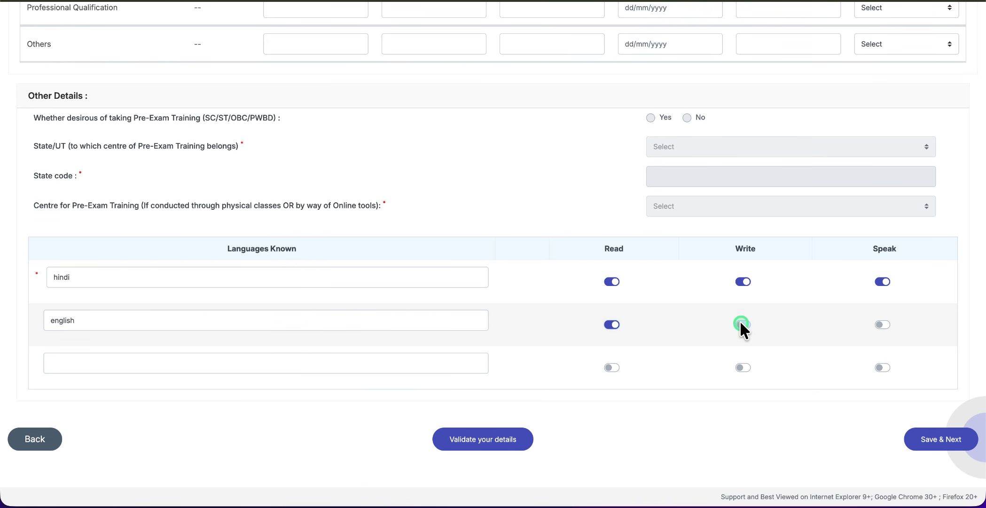
left_click(883, 324)
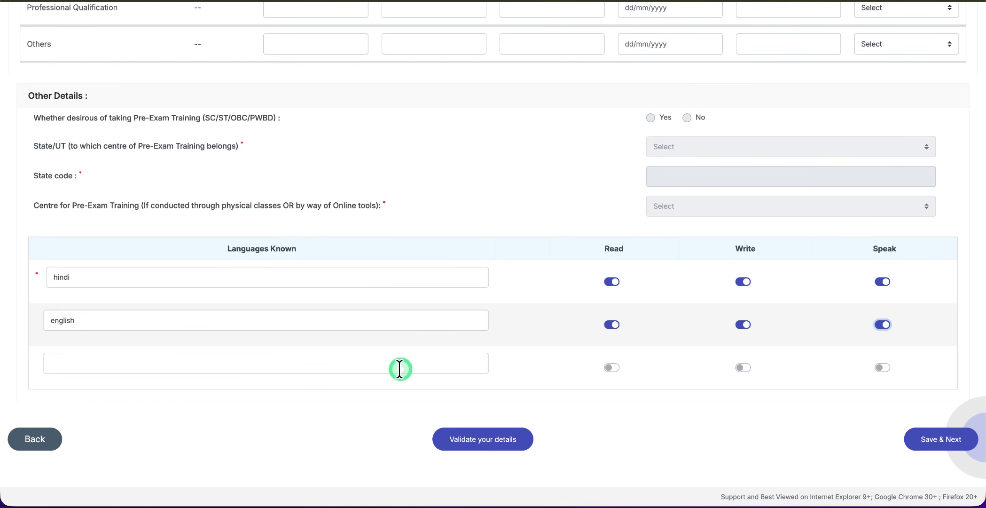
left_click(946, 443)
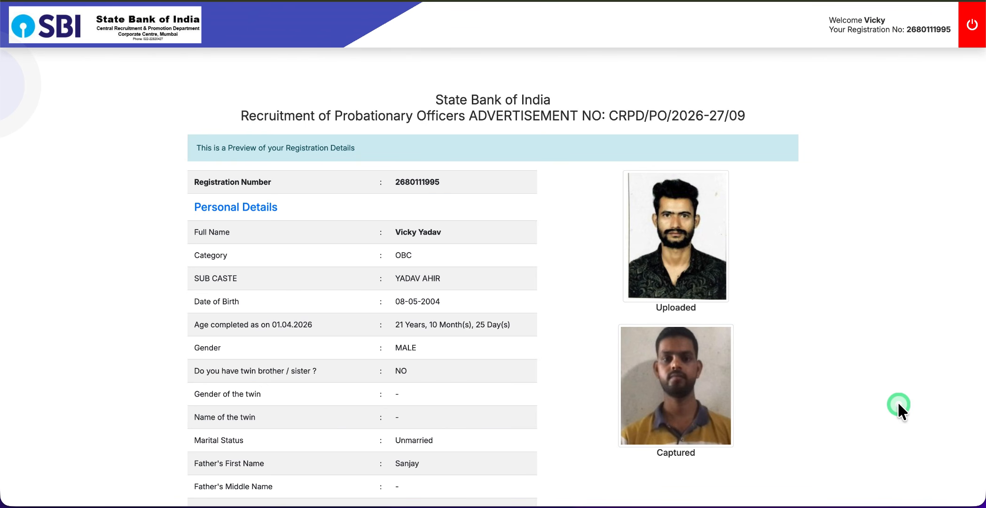
Agree to the declaration and confirm the name matches the ID proof.
scroll(699, 421, "down", 15)
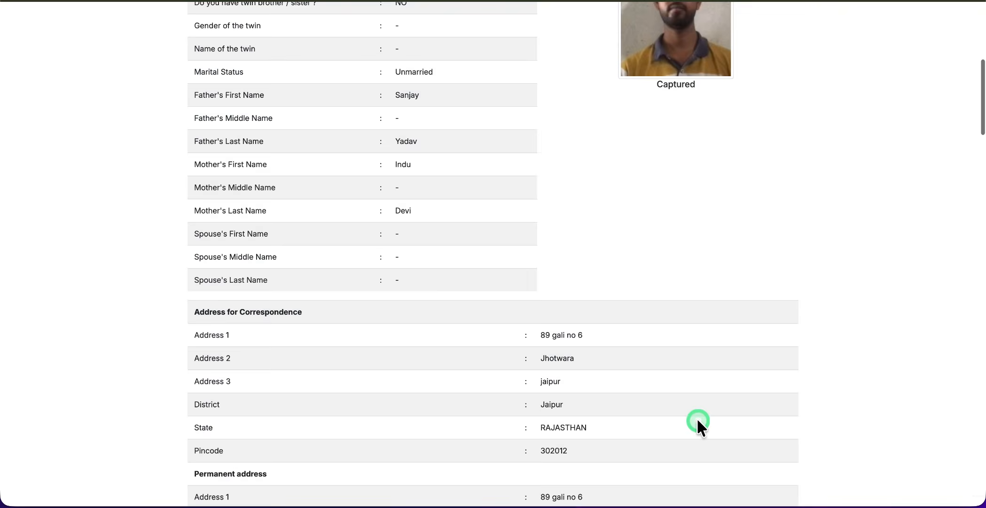
scroll(699, 421, "down", 20)
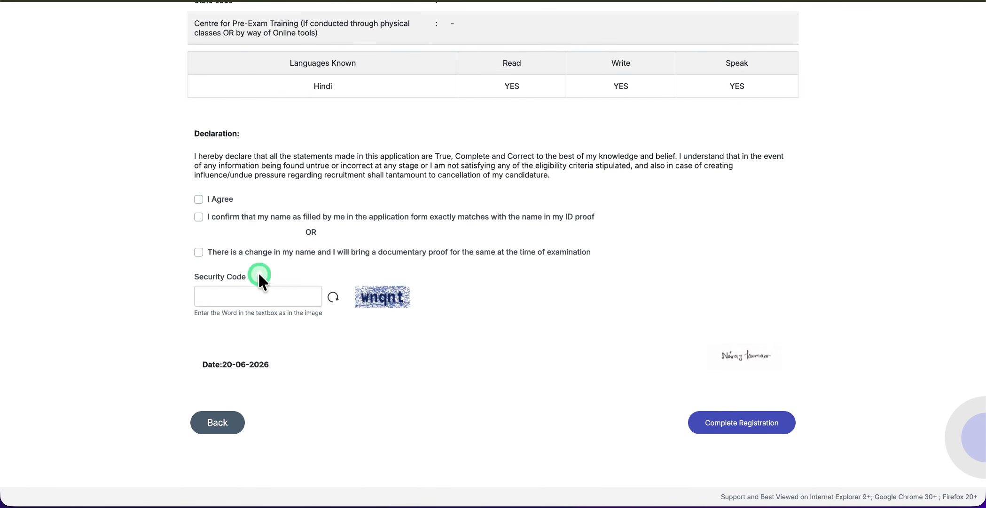
left_click(200, 200)
left_click(200, 218)
Enter the security code and confirm Complete Registration.
left_click(267, 289)
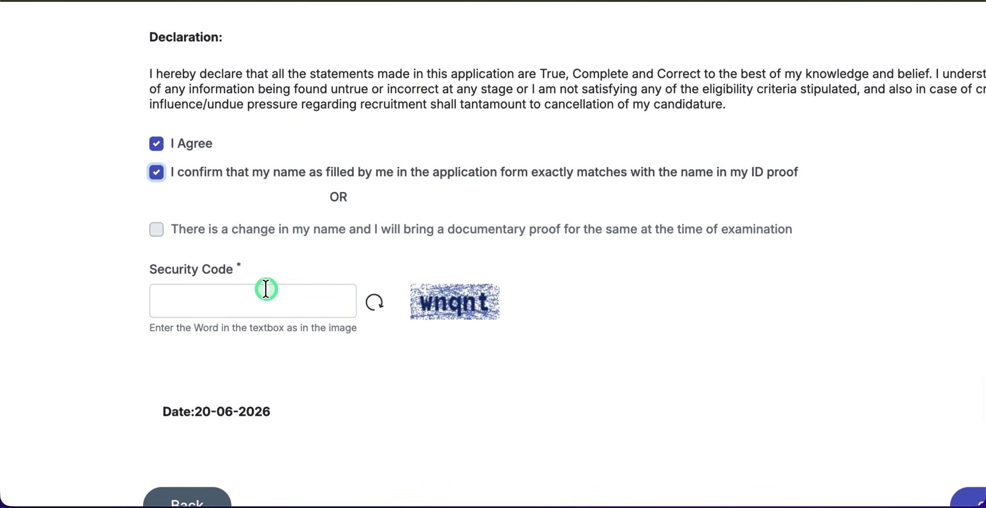
type("wn")
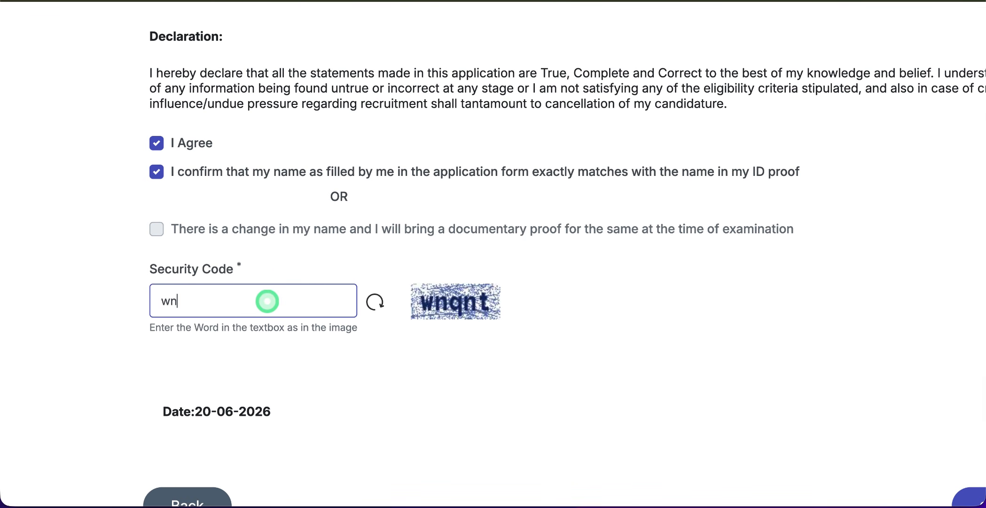
type("qnt")
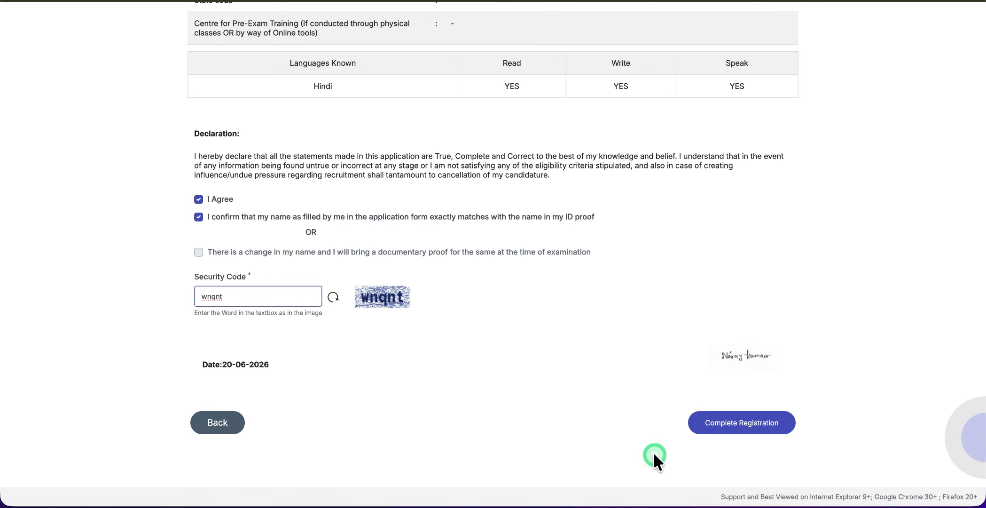
left_click(762, 417)
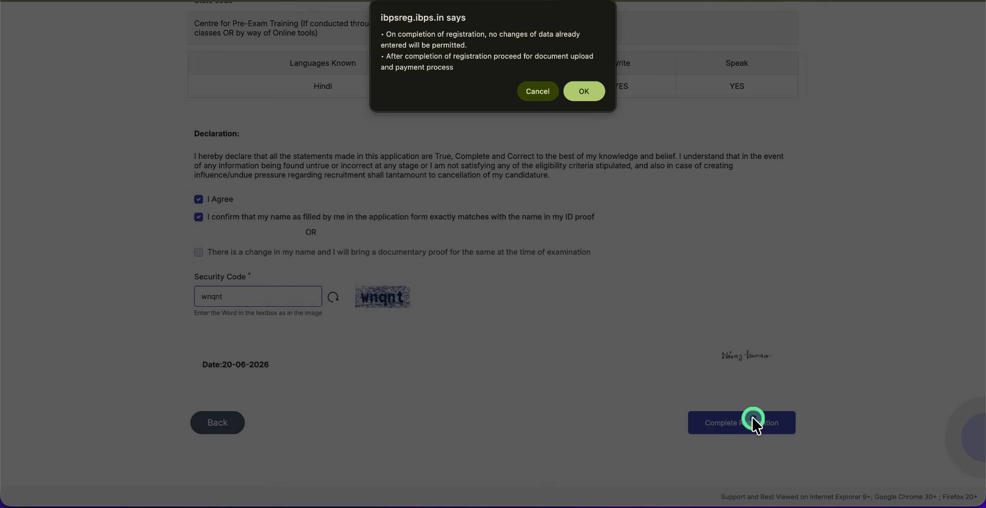
left_click(585, 91)
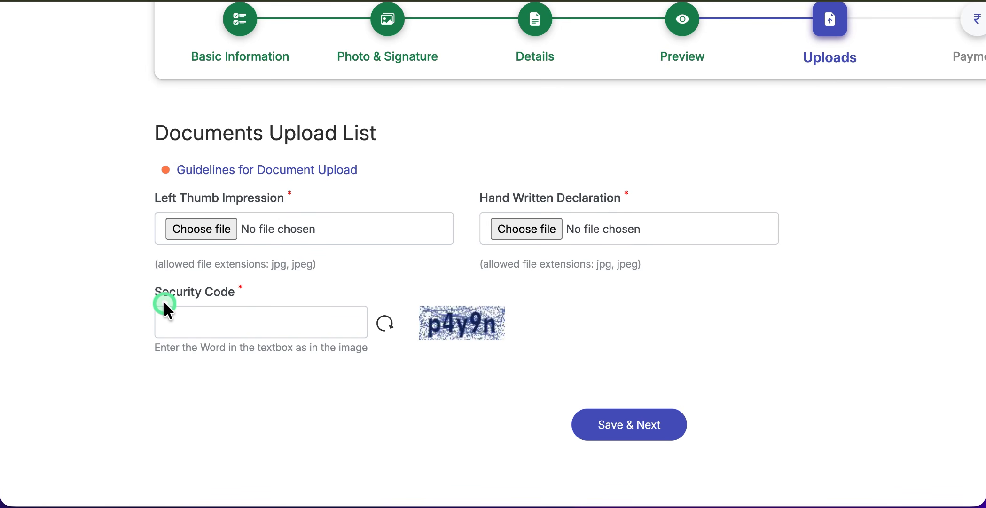
Enter the upload page security code, save the documents and confirm final submission.
left_click(239, 318)
type("p")
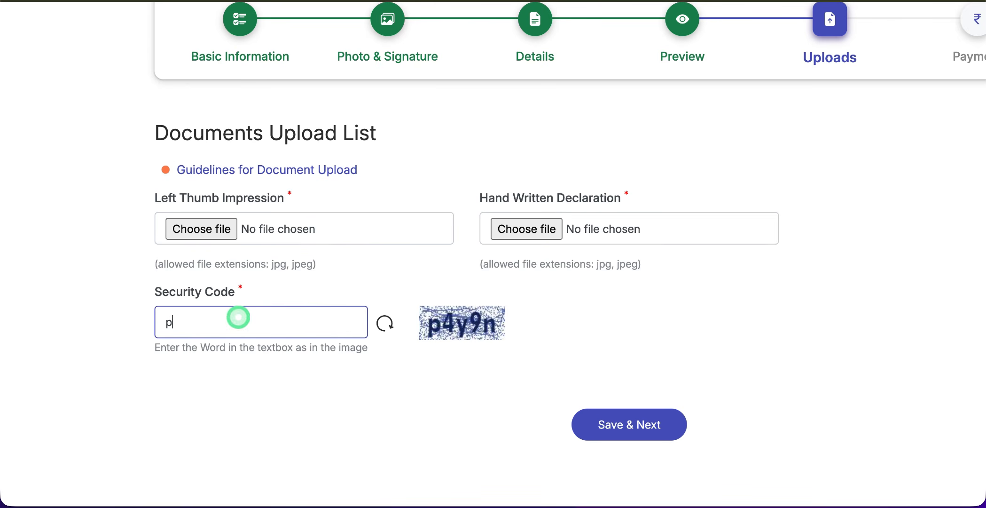
type("4y9n")
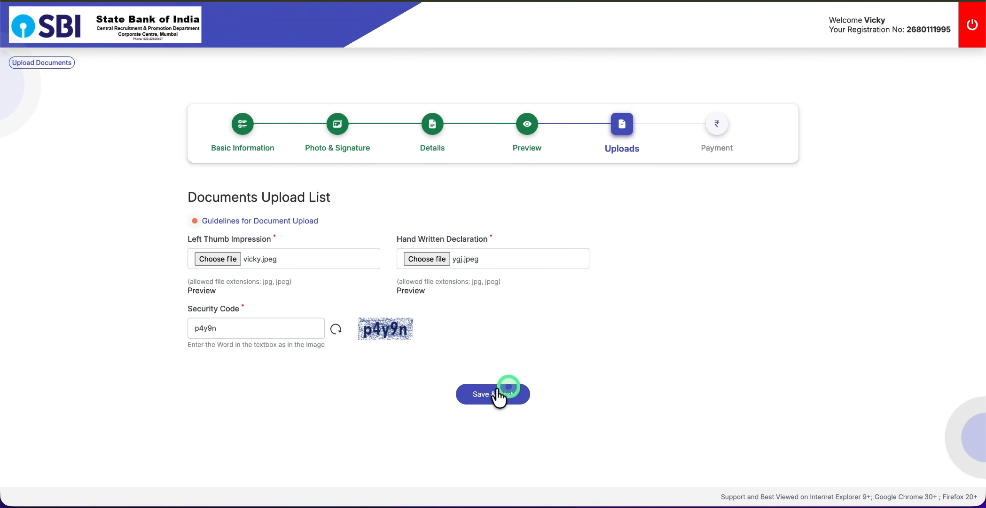
left_click(611, 424)
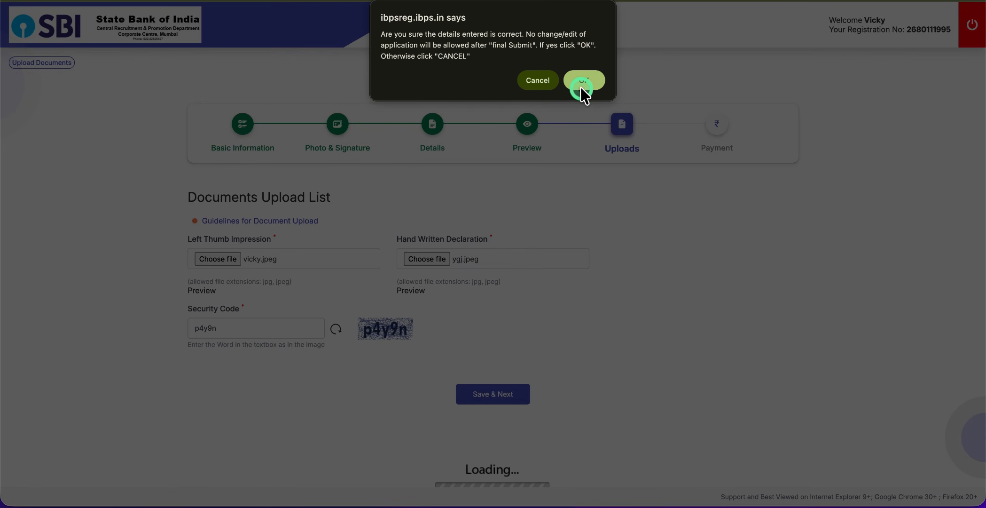
left_click(582, 85)
left_click(486, 335)
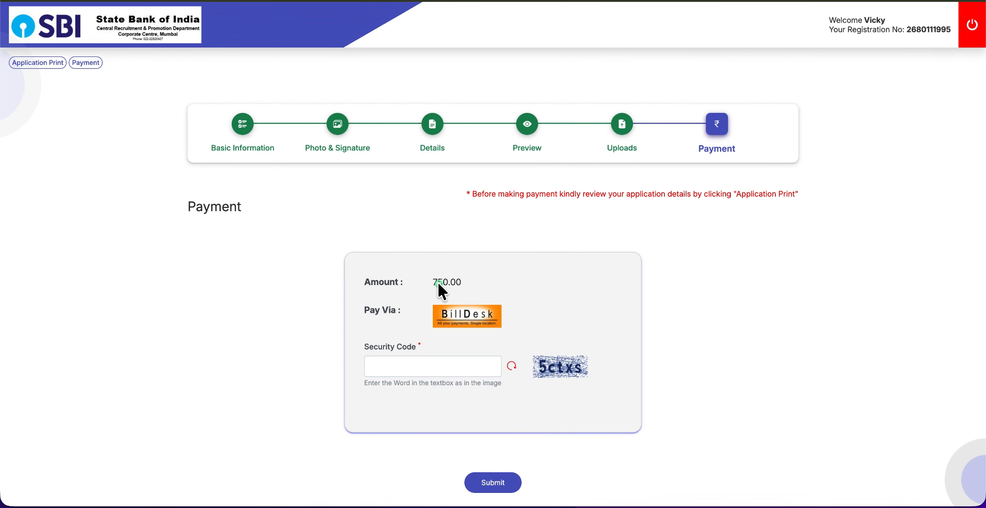
Enter the payment security code, then submit and confirm the 750.00 fee payment.
left_click(431, 364)
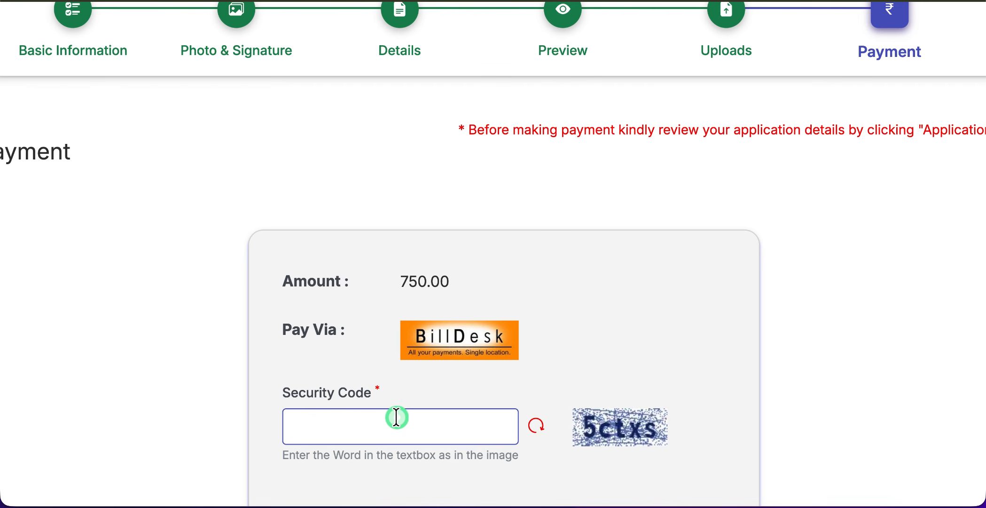
type("5ctxs")
scroll(397, 417, "down", 4)
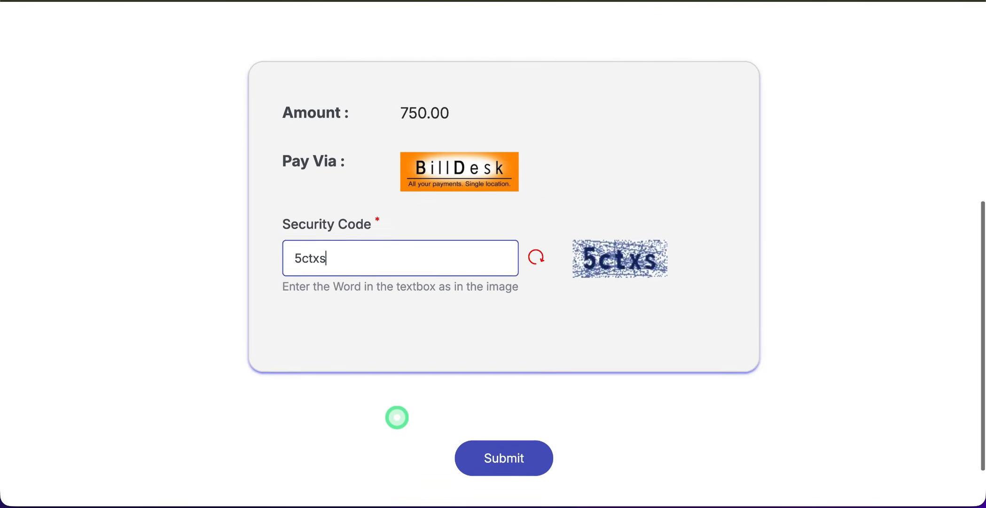
left_click(489, 451)
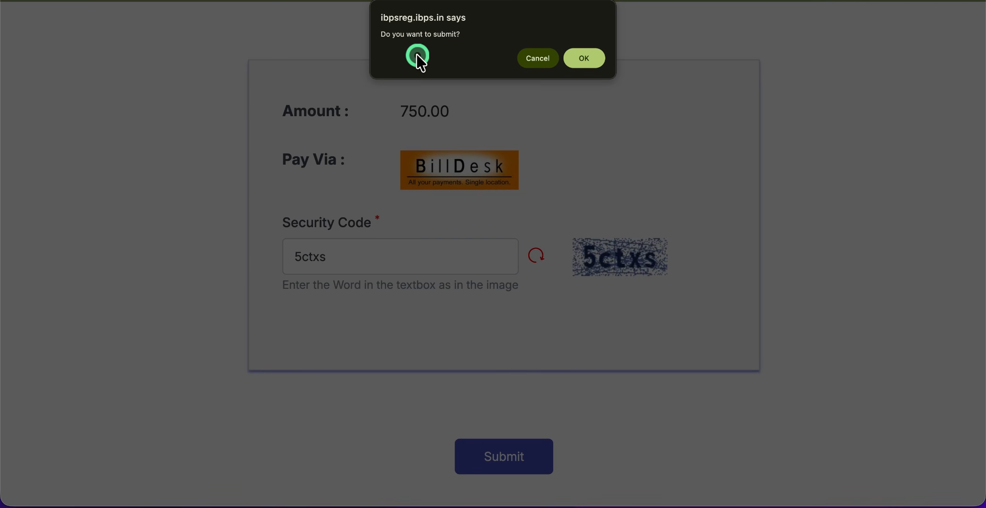
left_click(583, 62)
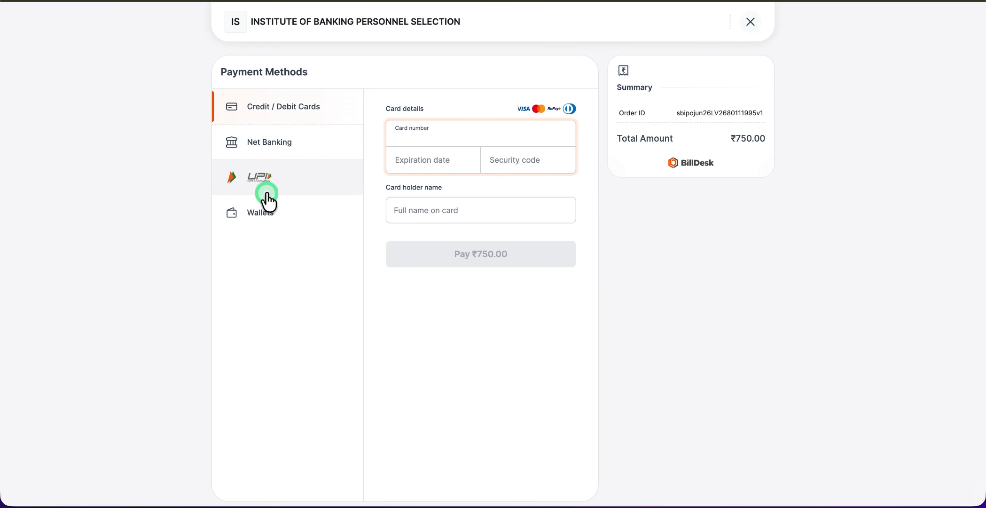
Choose UPI, display the QR code for ₹750.00, and close the enlarged QR popup.
left_click(261, 179)
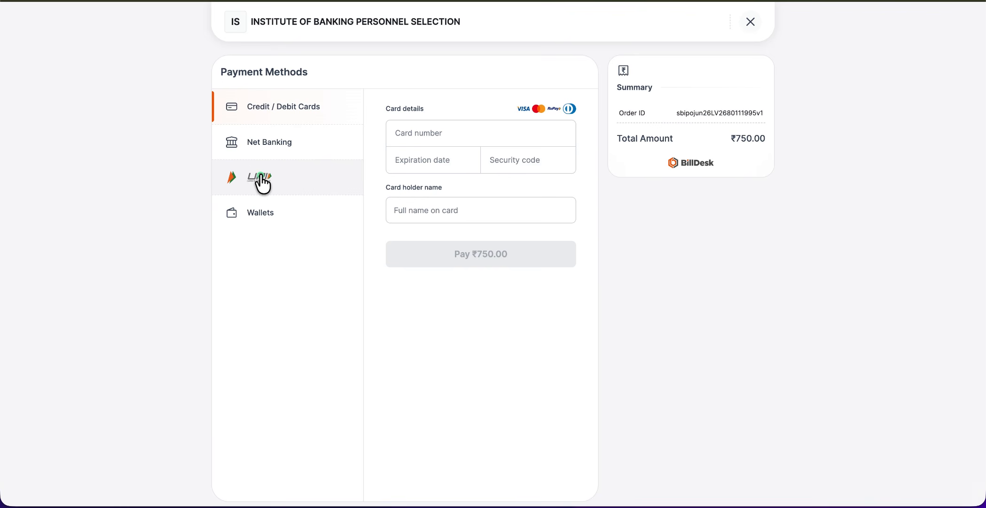
left_click(426, 141)
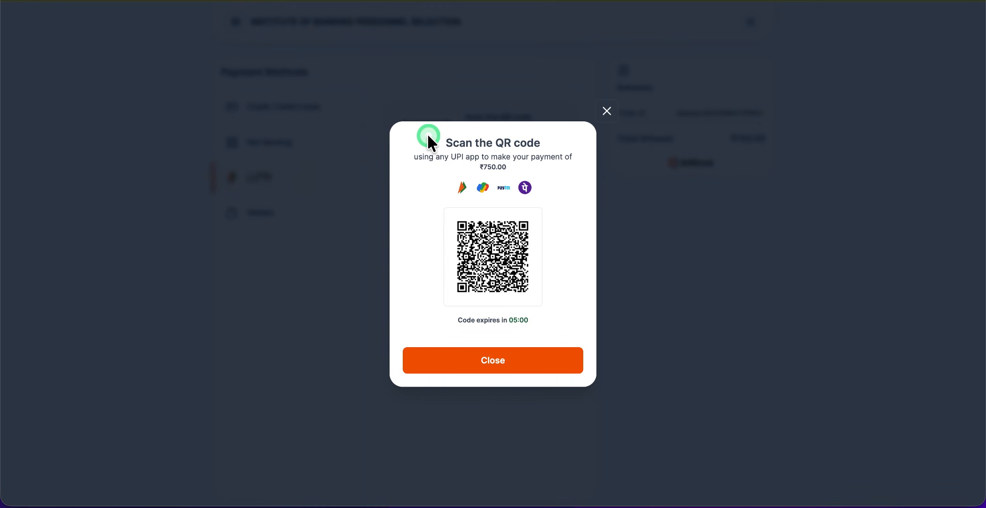
left_click(499, 239)
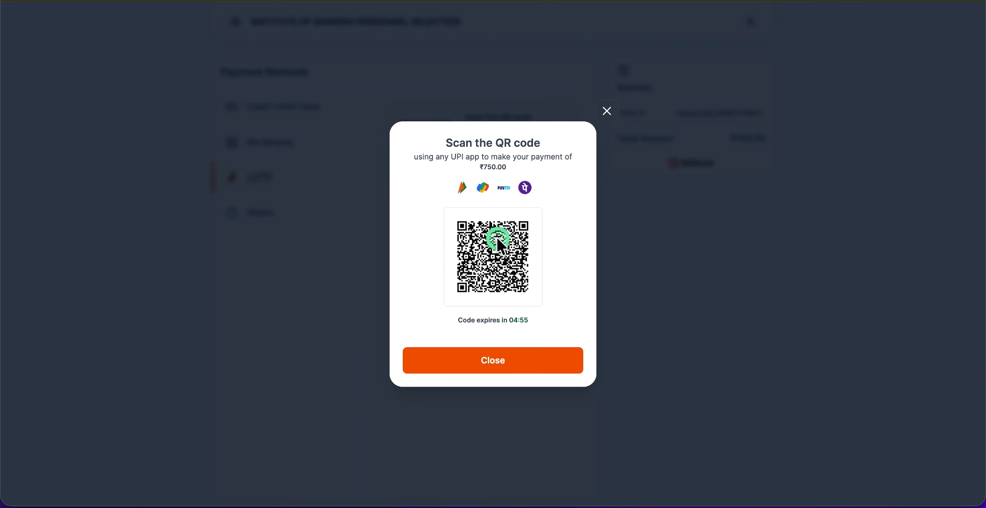
left_click(519, 368)
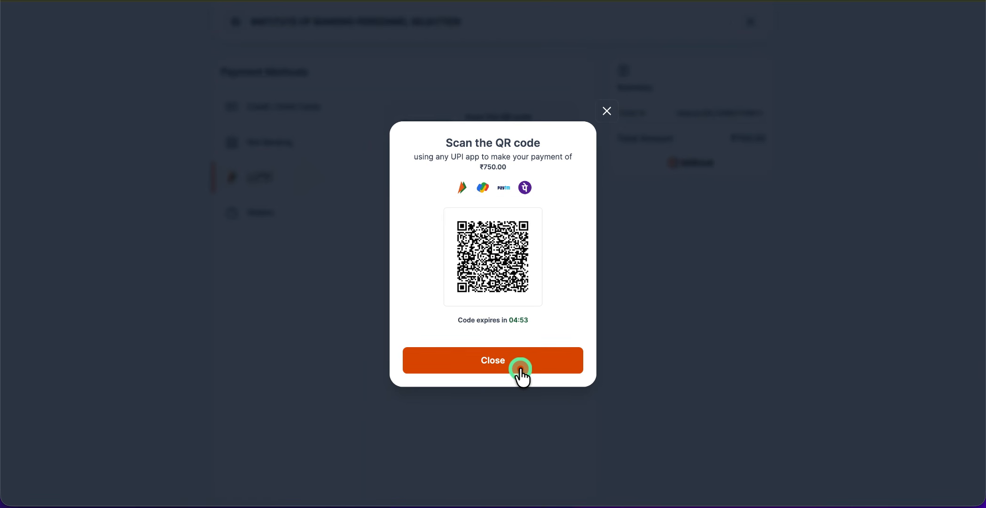